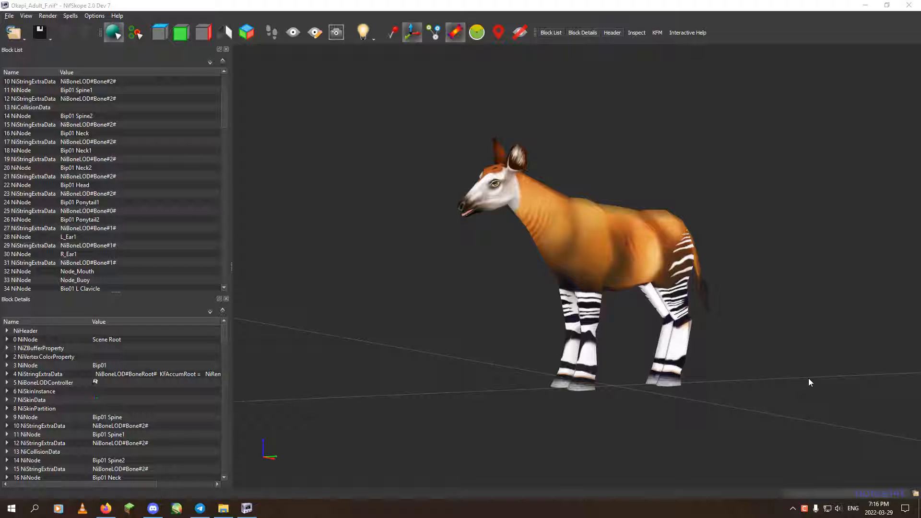
# Select the okapi's body mesh and turn on the display of the skeleton nodes
pyautogui.scroll(10, 440, 191)
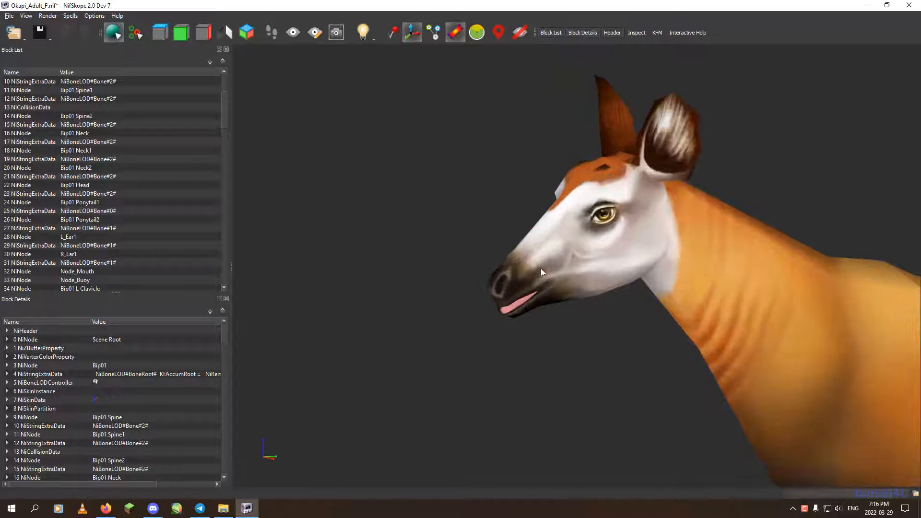
pyautogui.click(510, 257)
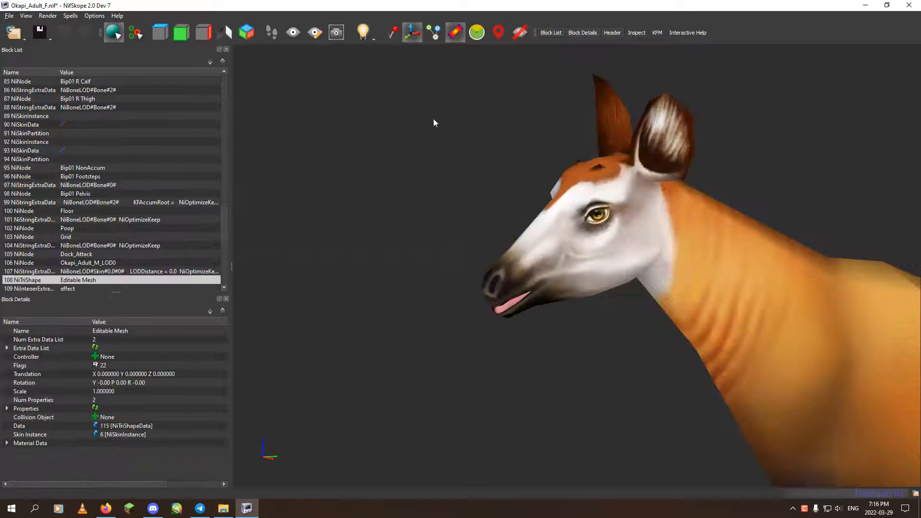
pyautogui.click(434, 33)
pyautogui.scroll(-3, 411, 251)
pyautogui.moveTo(411, 251); pyautogui.dragTo(470, 267)
pyautogui.moveTo(539, 248); pyautogui.dragTo(514, 227)
# Set the Flags of the okapi's Editable Mesh block to 23 to hide the mesh
pyautogui.click(543, 222)
pyautogui.doubleClick(118, 366)
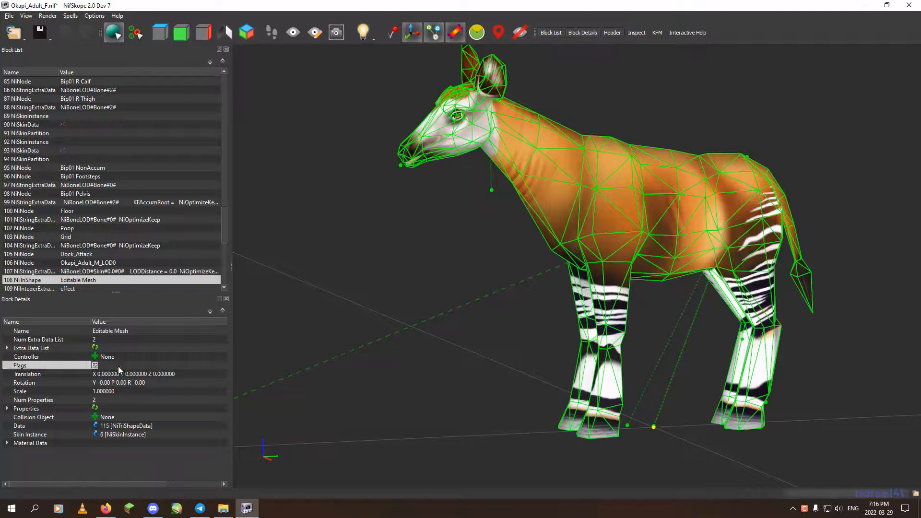
pyautogui.write('23')
pyautogui.press('Return')
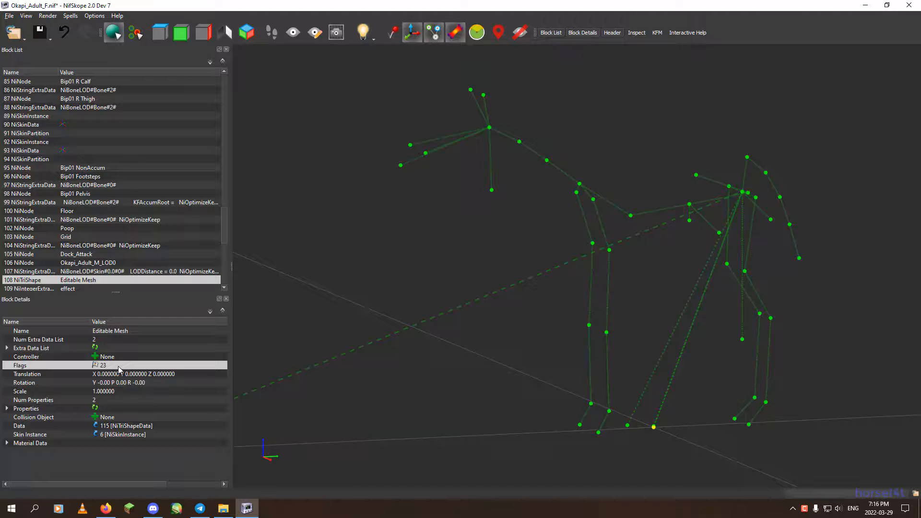
# Inspect the Node_Mouth and Bip01 Ponytail1 nodes at the front of the okapi's head
pyautogui.moveTo(424, 276); pyautogui.dragTo(520, 276)
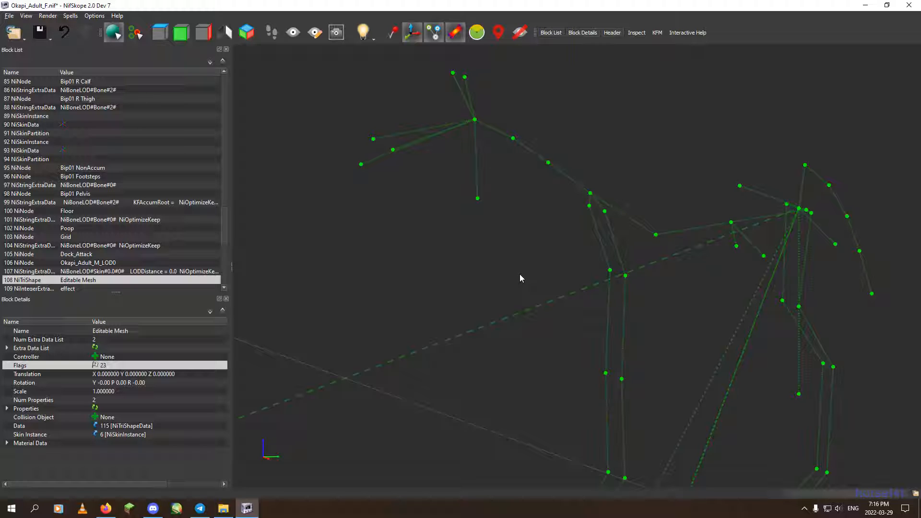
pyautogui.click(393, 151)
pyautogui.moveTo(395, 199); pyautogui.dragTo(491, 255, button='middle')
pyautogui.scroll(2, 426, 215)
pyautogui.click(400, 196)
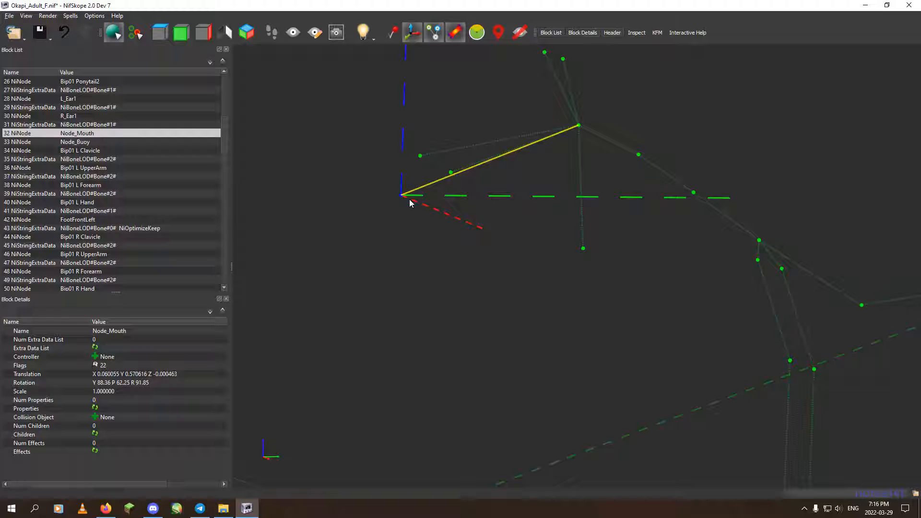
pyautogui.moveTo(428, 224); pyautogui.dragTo(451, 249, button='middle')
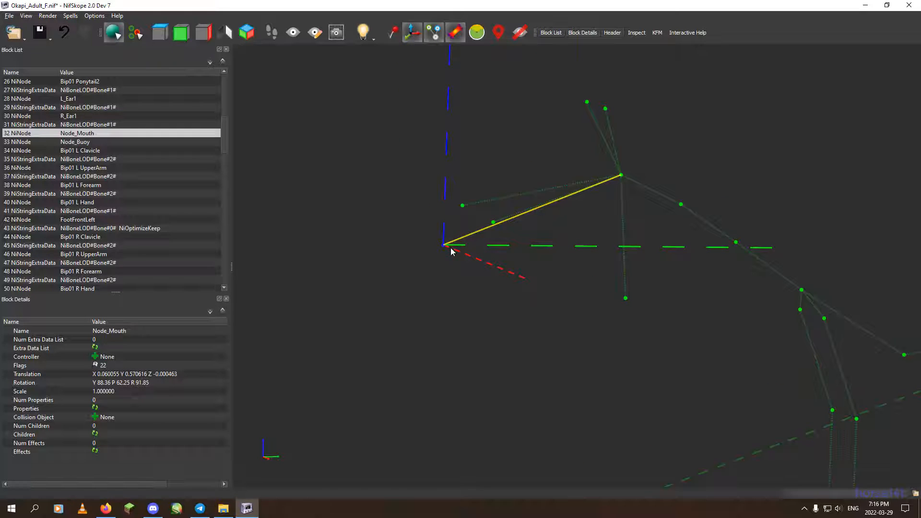
pyautogui.click(462, 206)
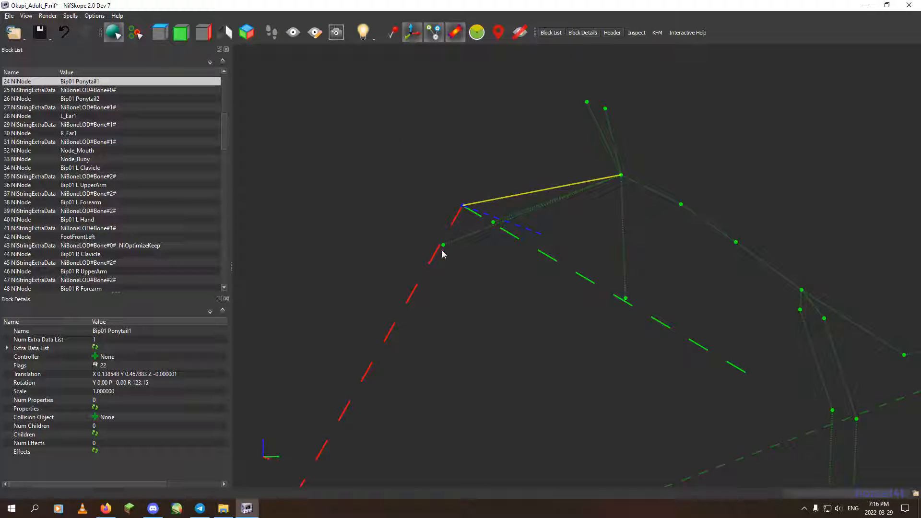
pyautogui.click(443, 245)
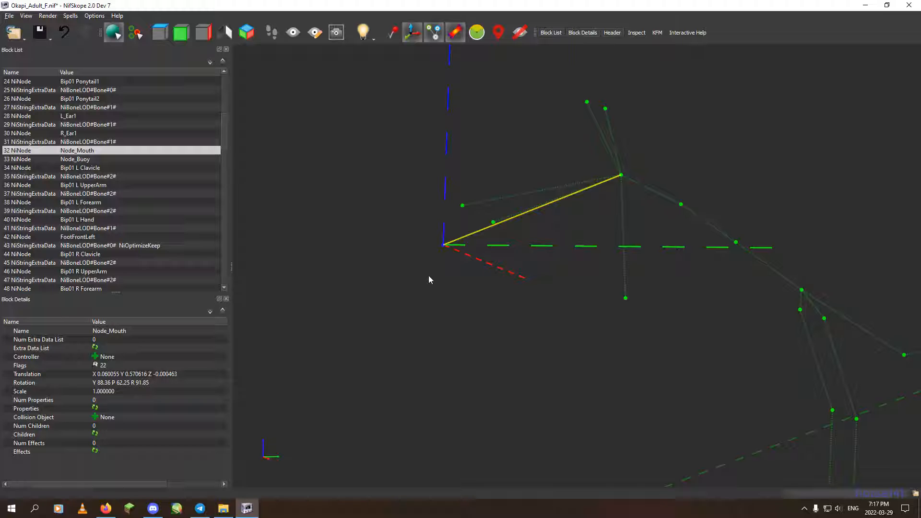
# Compare the positions of Bip01 Ponytail1, Bip01 Ponytail2 and Node_Mouth from a closer view of the head
pyautogui.moveTo(460, 279); pyautogui.dragTo(479, 258)
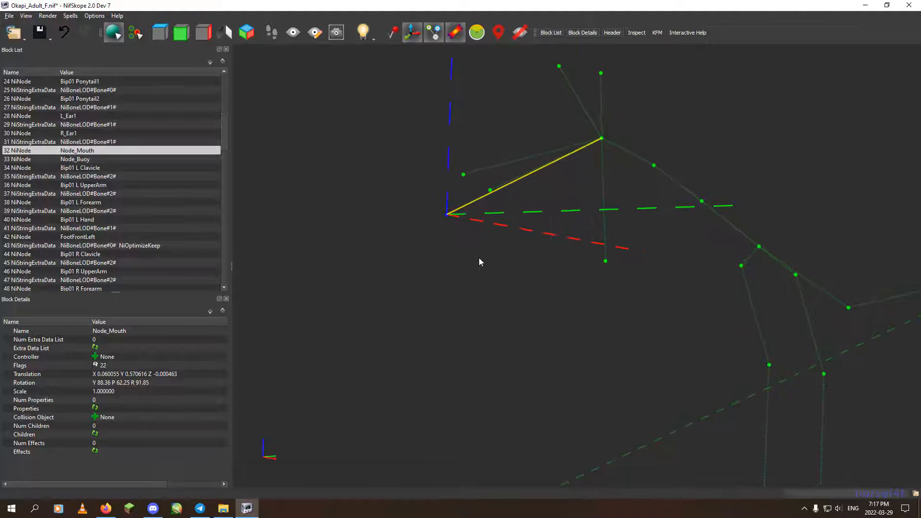
pyautogui.moveTo(466, 269); pyautogui.dragTo(487, 304, button='middle')
pyautogui.scroll(4, 480, 300)
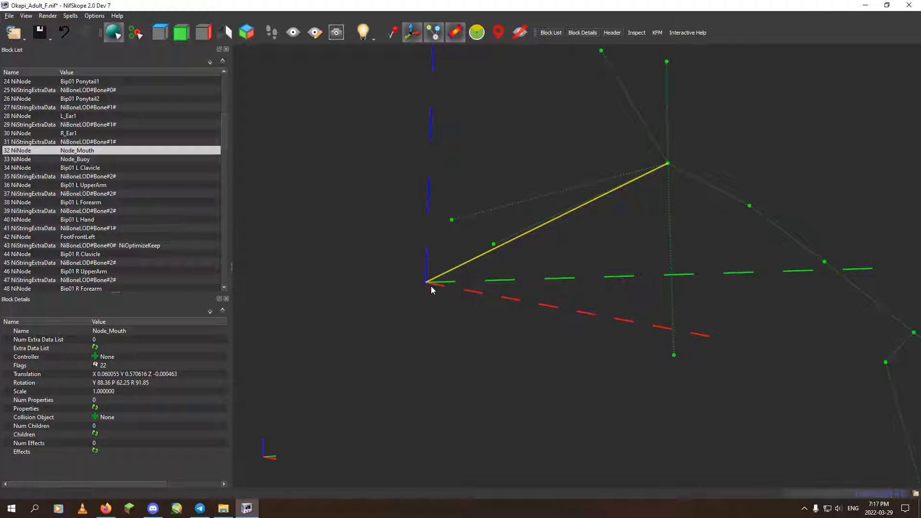
pyautogui.click(494, 245)
pyautogui.click(451, 219)
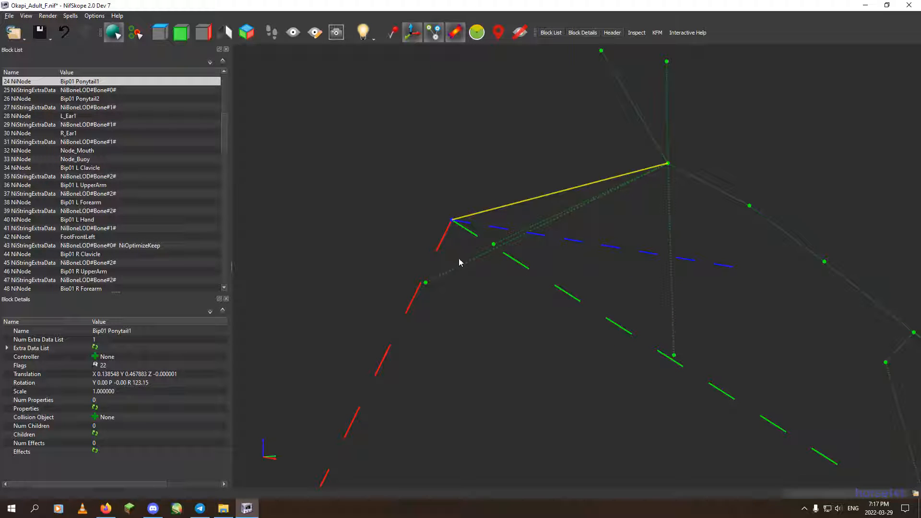
pyautogui.click(494, 245)
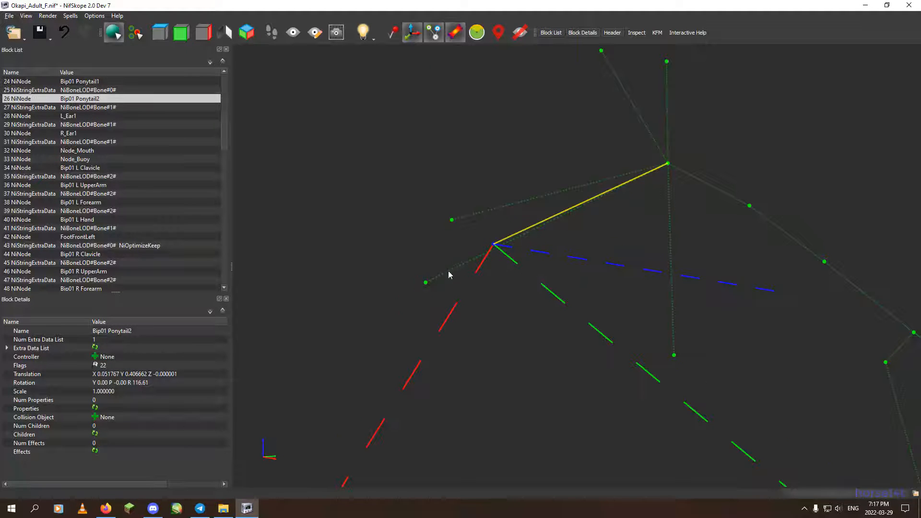
pyautogui.click(426, 283)
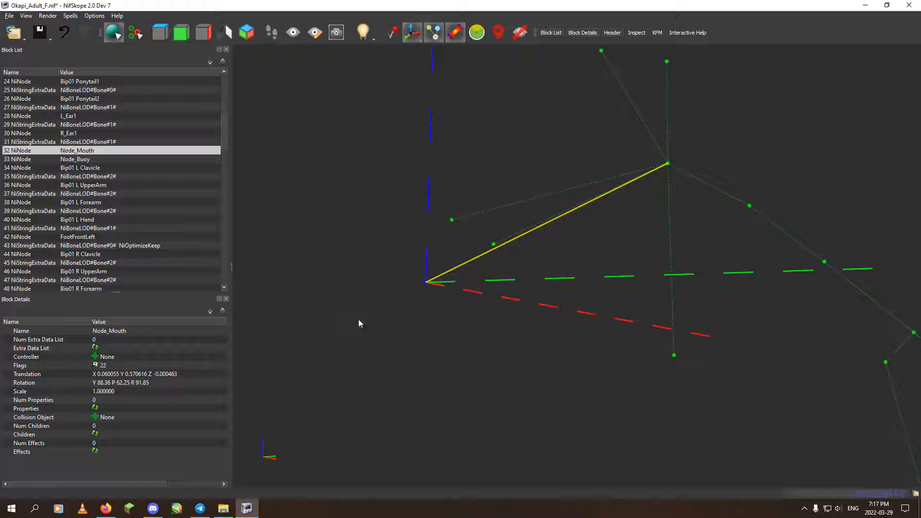
# Inspect the Dock_Attack node on the ground in front of the skeleton
pyautogui.scroll(-4, 571, 344)
pyautogui.moveTo(619, 355); pyautogui.dragTo(536, 199, button='middle')
pyautogui.scroll(-3, 522, 237)
pyautogui.scroll(2, 525, 255)
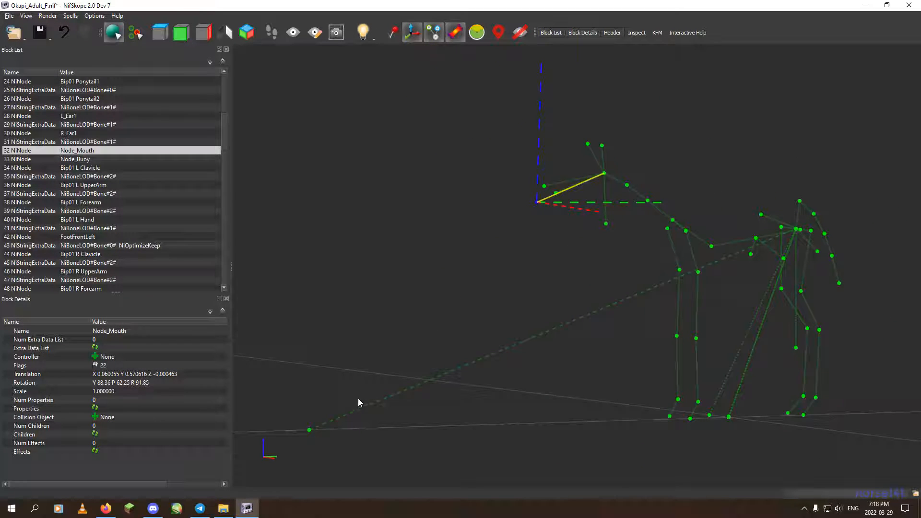
pyautogui.click(309, 430)
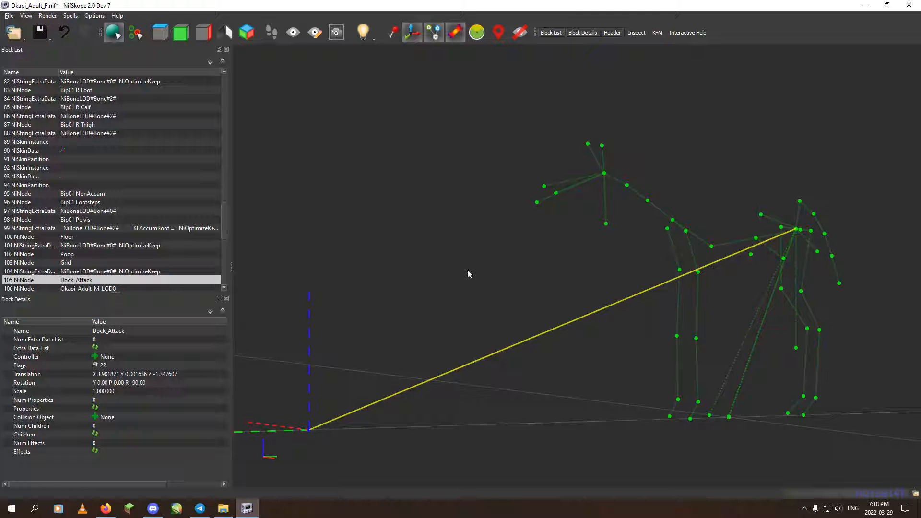
# Inspect the Node_Buoy node below the head and the Bip01 Ponytail1 node at the front of the head
pyautogui.moveTo(415, 258); pyautogui.dragTo(599, 303)
pyautogui.click(698, 366)
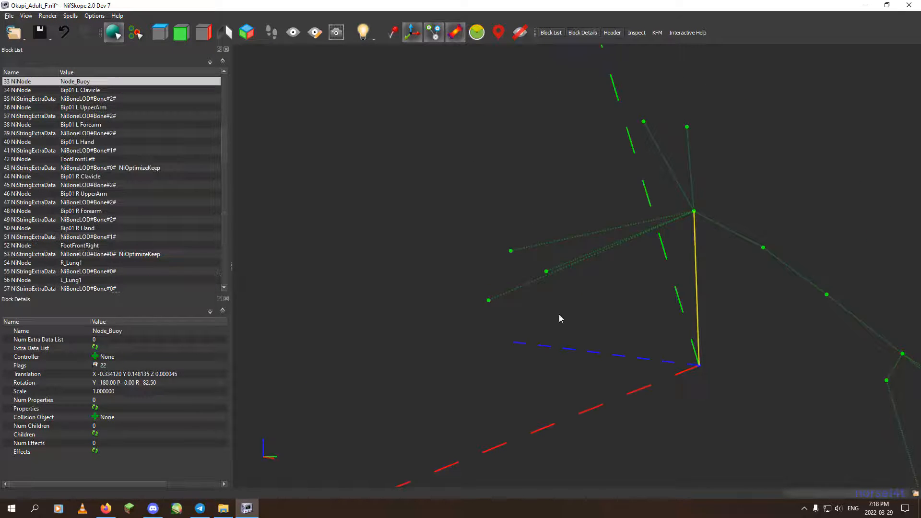
pyautogui.click(510, 251)
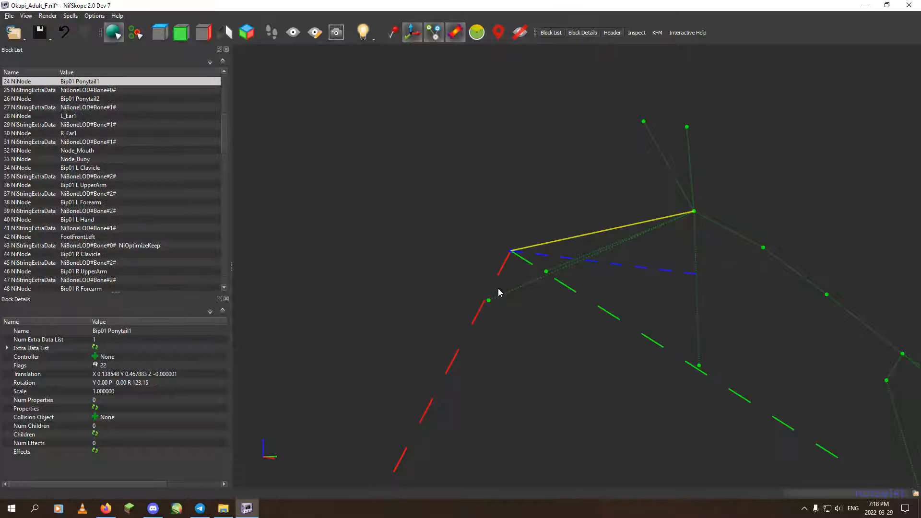
# Copy the Node_Mouth block
pyautogui.click(489, 299)
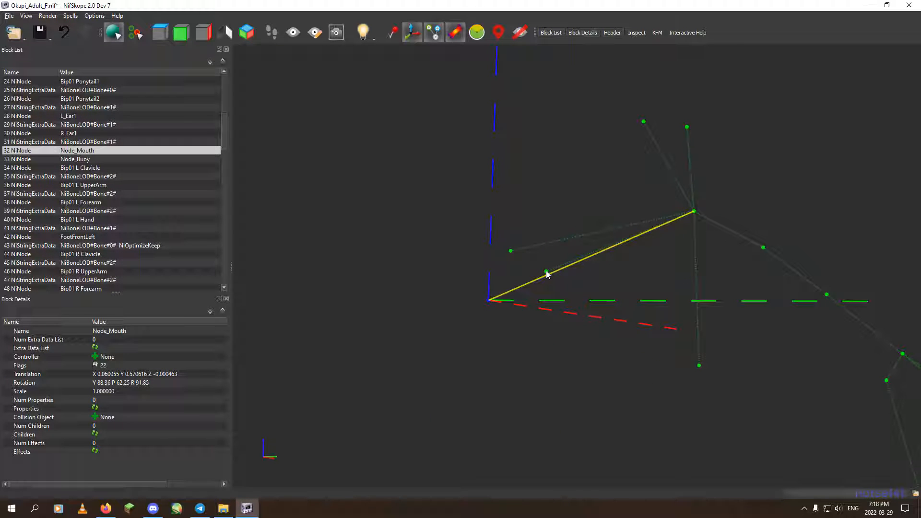
pyautogui.scroll(-5, 544, 290)
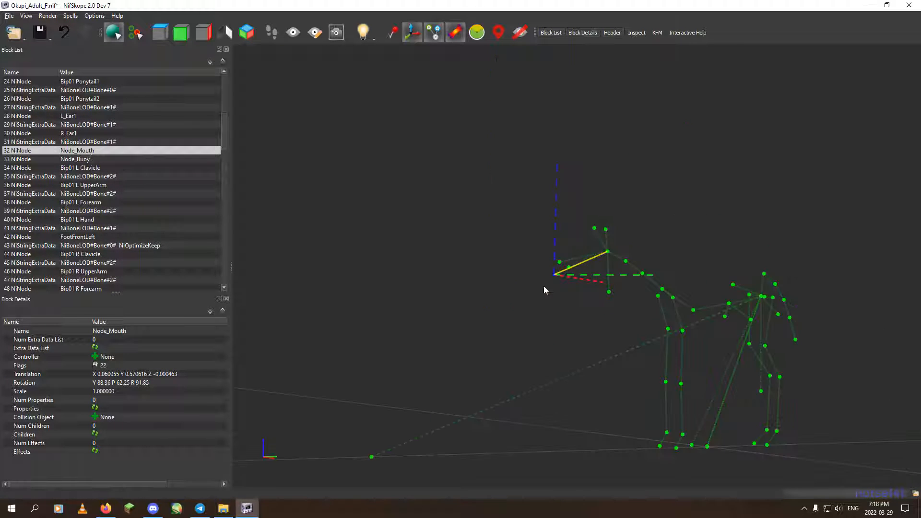
pyautogui.scroll(5, 560, 243)
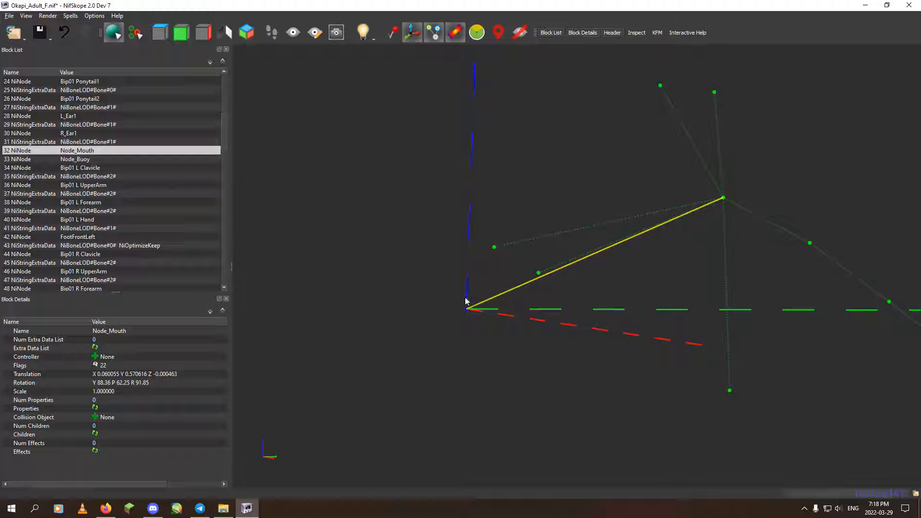
pyautogui.rightClick(92, 152)
pyautogui.moveTo(96, 147)
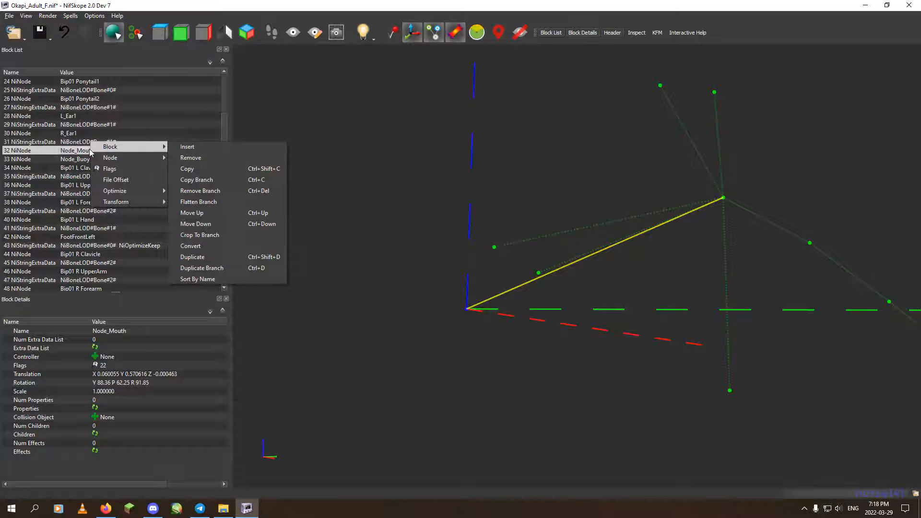
pyautogui.click(192, 169)
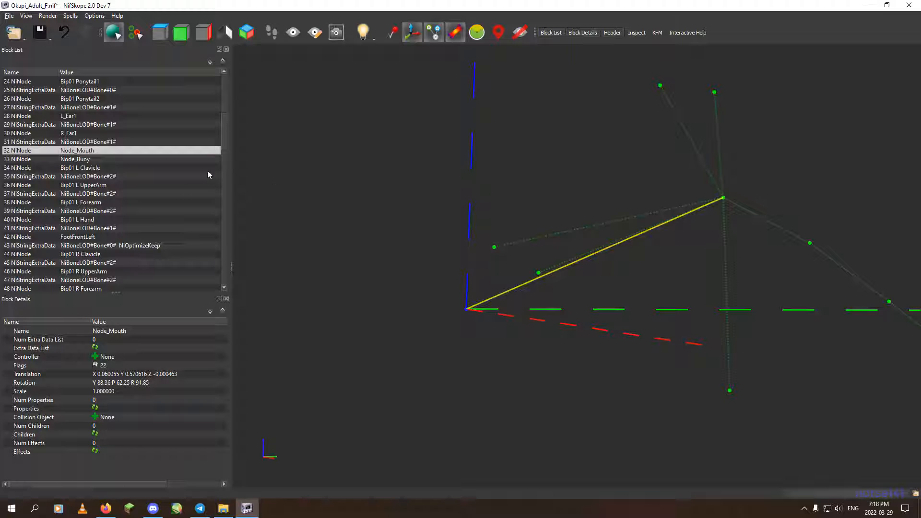
# Select the Bip01 Head node and update its Children array to drop the empty entry
pyautogui.scroll(-1, 206, 169)
pyautogui.scroll(3, 205, 167)
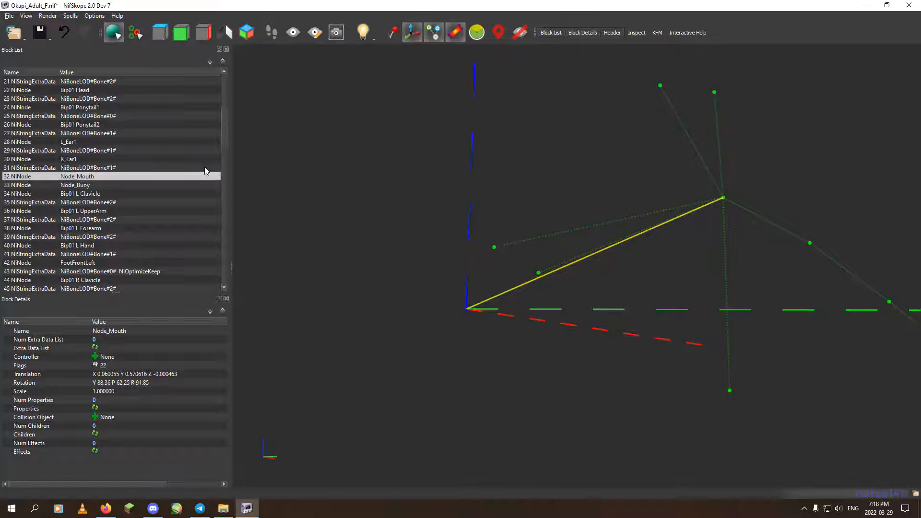
pyautogui.click(724, 197)
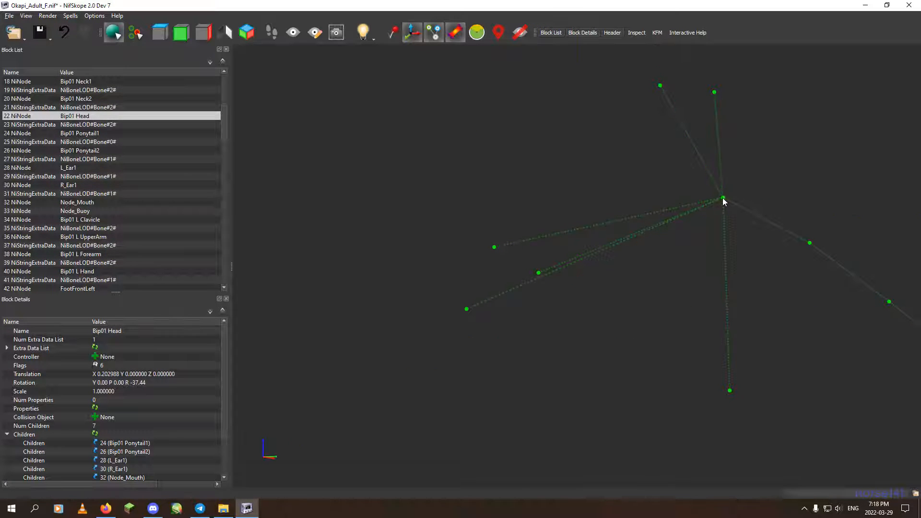
pyautogui.click(723, 198)
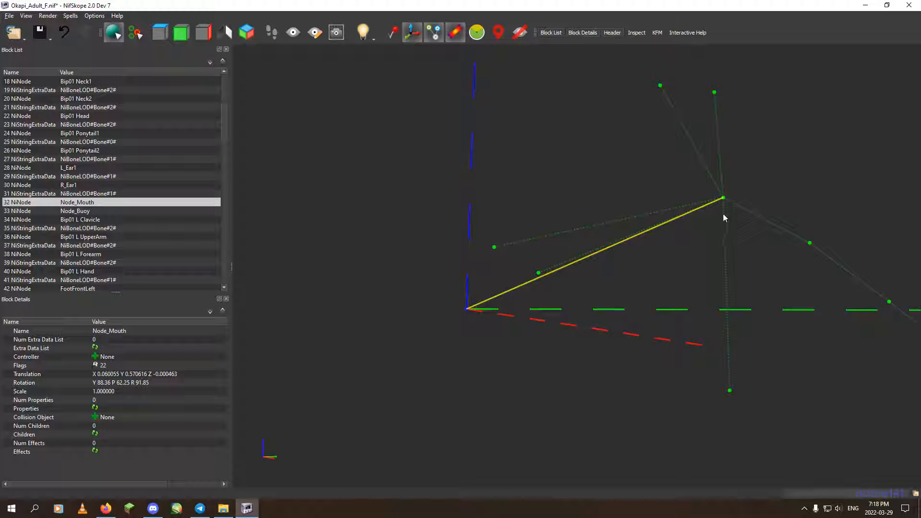
pyautogui.click(724, 200)
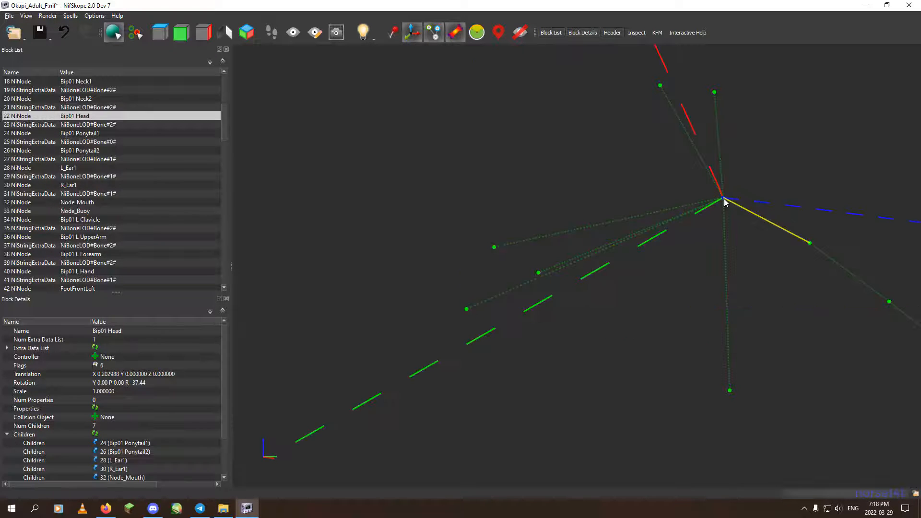
pyautogui.scroll(-2, 182, 420)
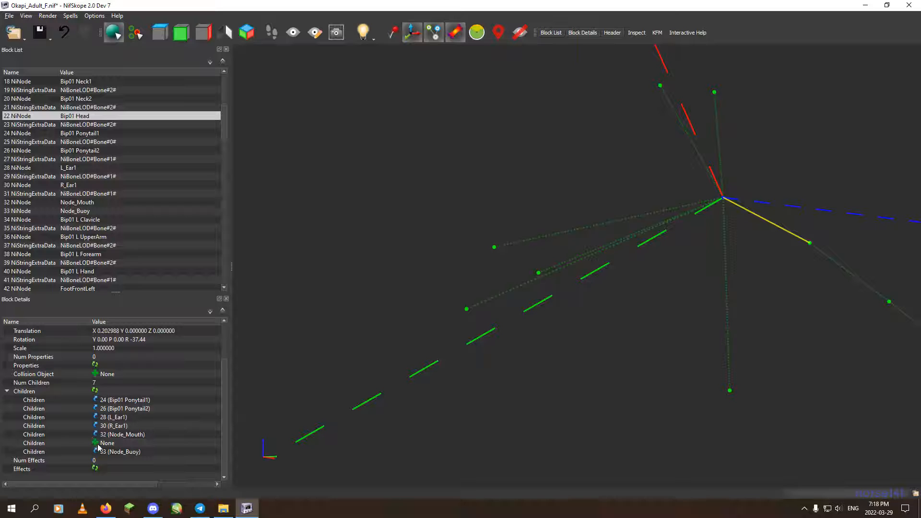
pyautogui.doubleClick(94, 382)
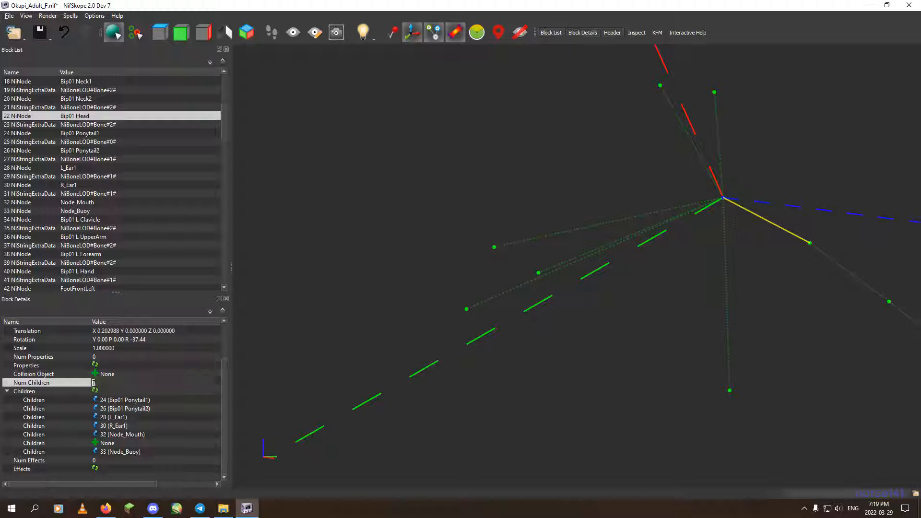
pyautogui.click(239, 373)
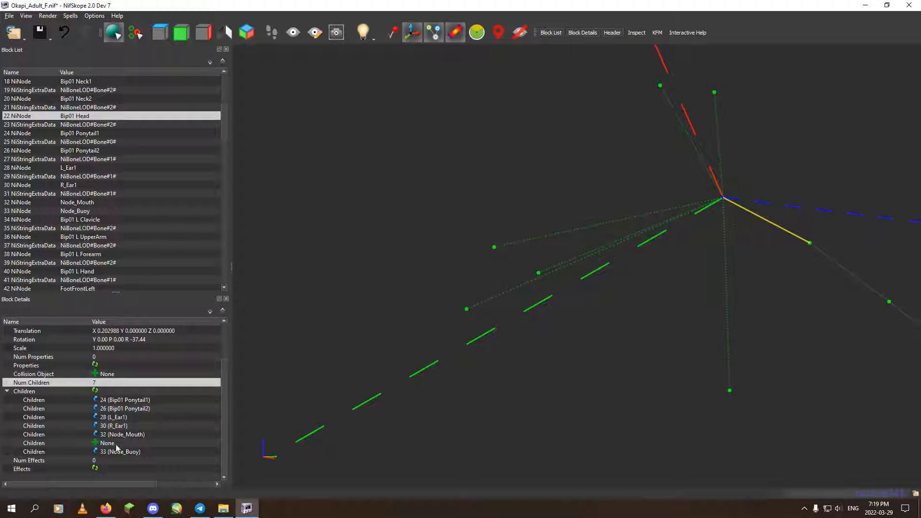
pyautogui.click(95, 390)
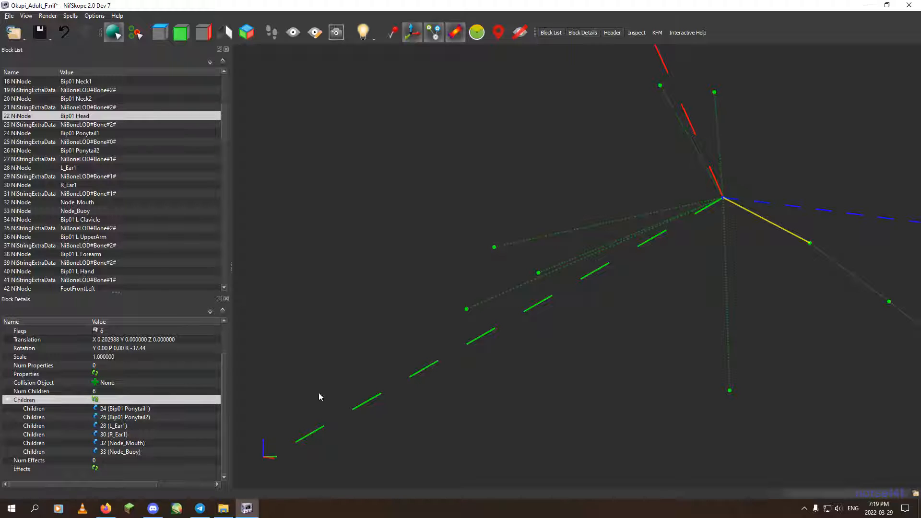
# Set Num Children of Bip01 Head to 7 and update the Children array to add an empty slot
pyautogui.doubleClick(110, 391)
pyautogui.write('7')
pyautogui.click(96, 401)
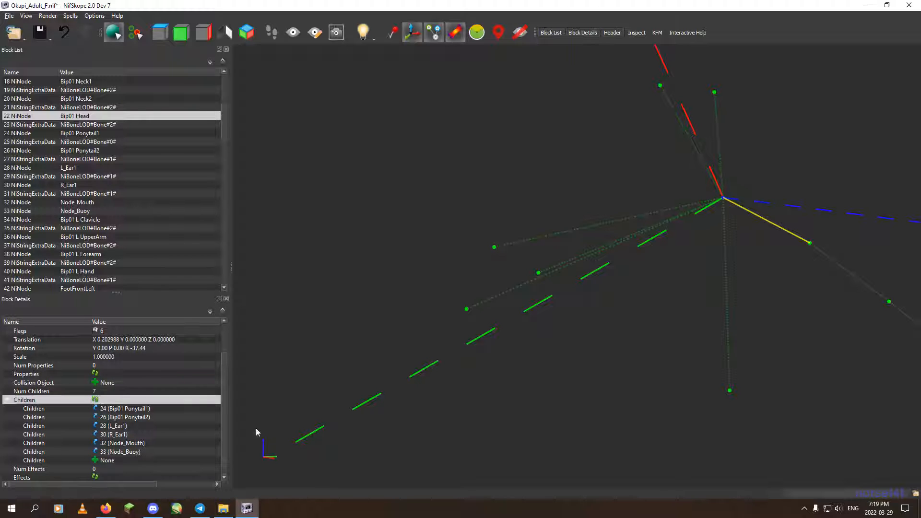
# Paste the copied Node_Mouth block into the empty child slot of Bip01 Head
pyautogui.rightClick(108, 461)
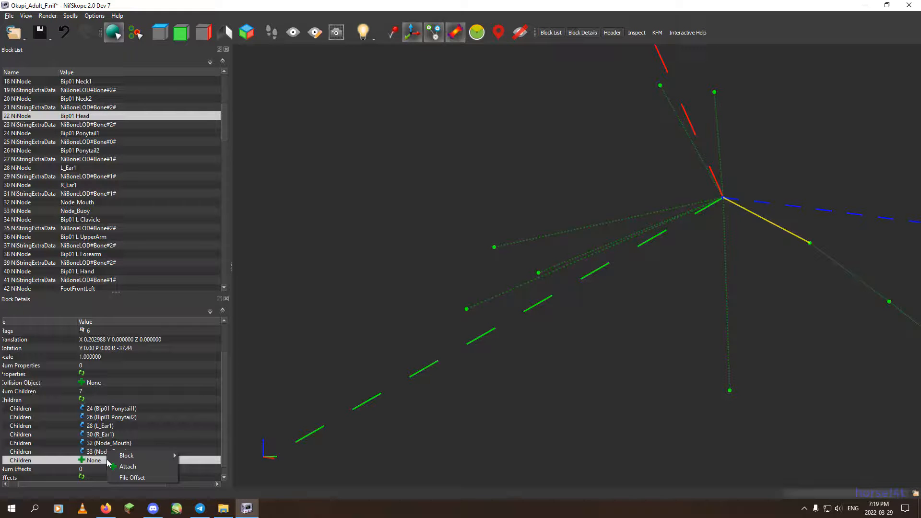
pyautogui.moveTo(126, 455)
pyautogui.click(207, 456)
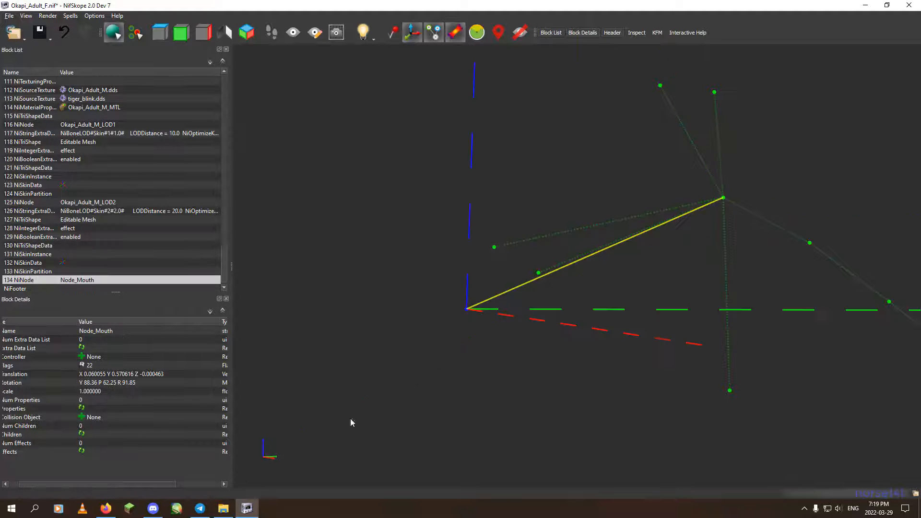
pyautogui.moveTo(516, 309); pyautogui.dragTo(519, 314)
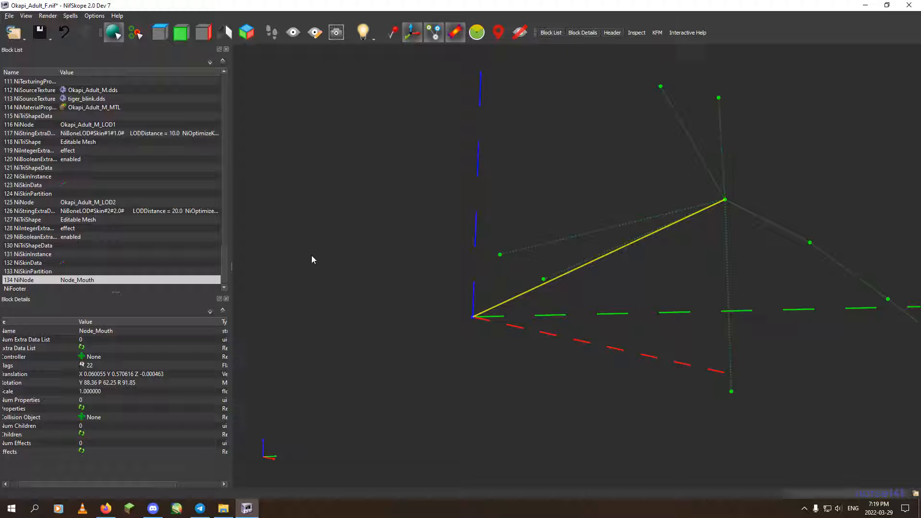
# Rename the newly pasted Node_Mouth block at the end of the block list to Node_Eat
pyautogui.scroll(-1, 144, 266)
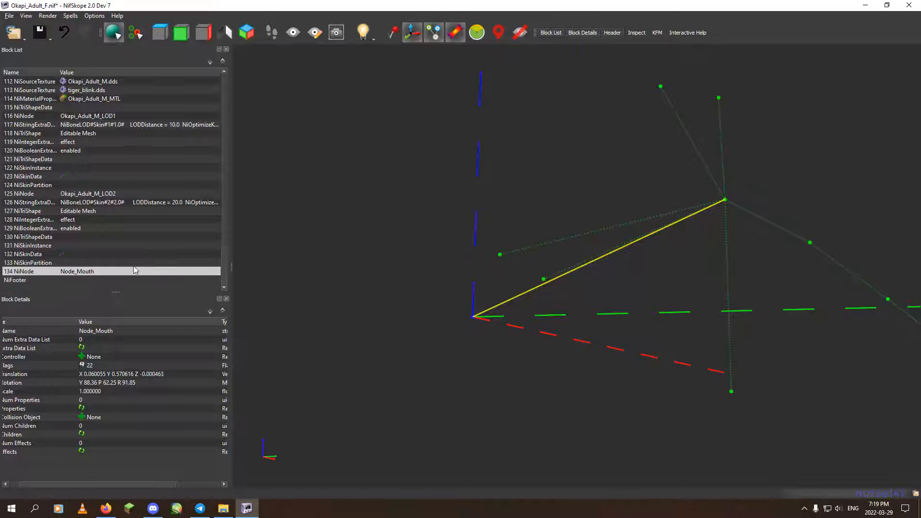
pyautogui.doubleClick(125, 332)
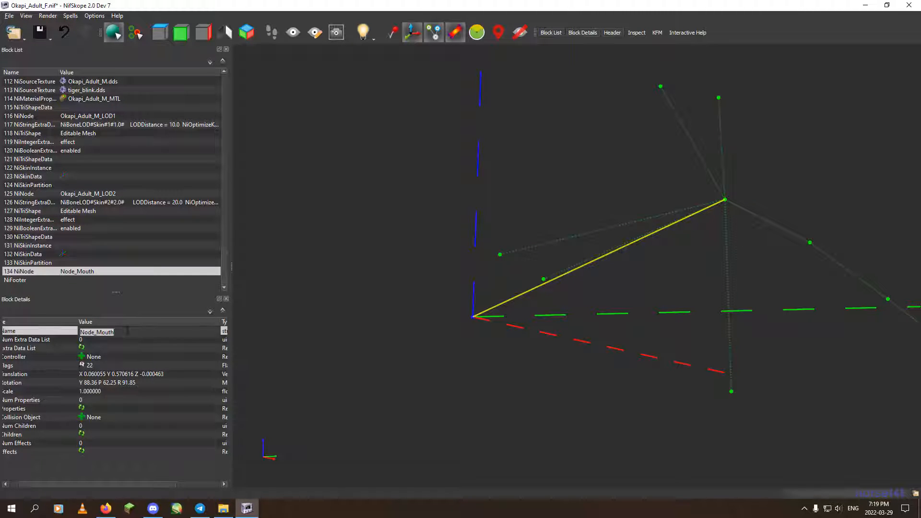
pyautogui.click(128, 331)
pyautogui.press('BackSpace')
pyautogui.press('BackSpace')
pyautogui.press('BackSpace')
pyautogui.press('BackSpace')
pyautogui.press('BackSpace')
pyautogui.write('Eat')
pyautogui.press('Return')
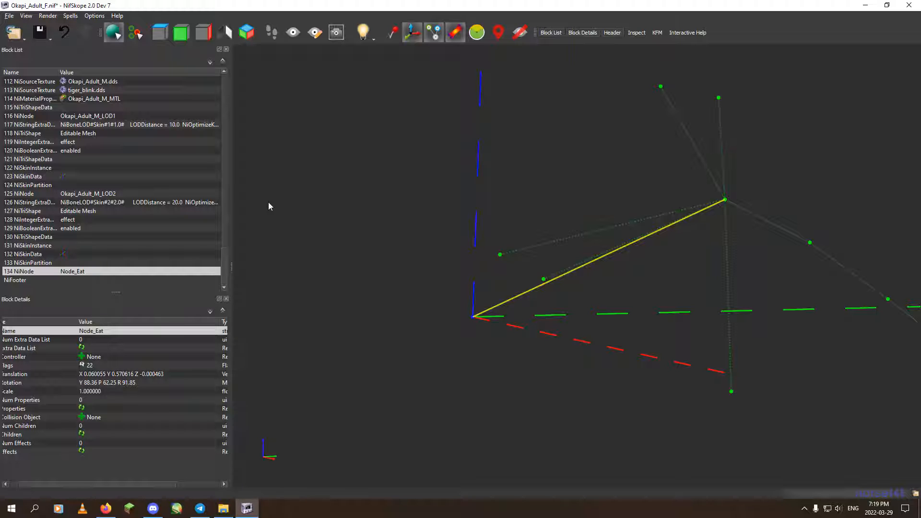
# Set the Flags value of the Editable Mesh under Okapi_Adult_M_LOD0 to 22
pyautogui.scroll(5, 130, 192)
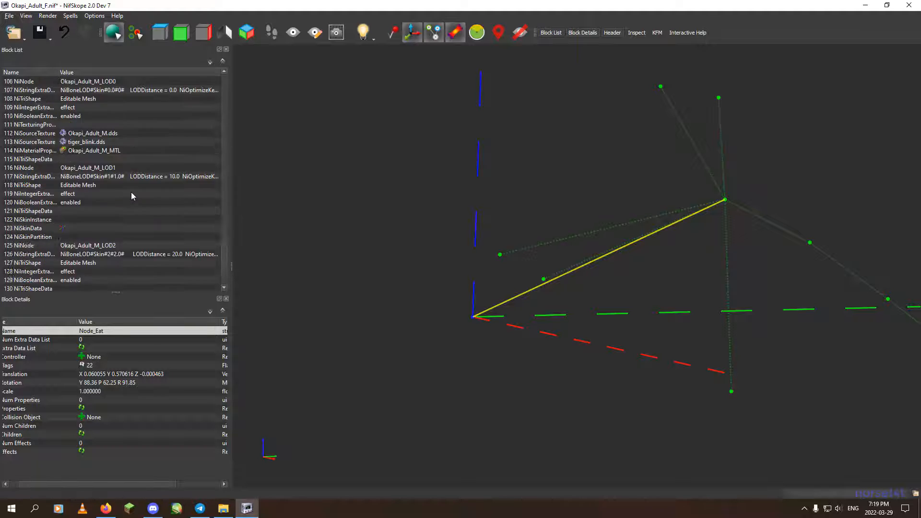
pyautogui.click(94, 178)
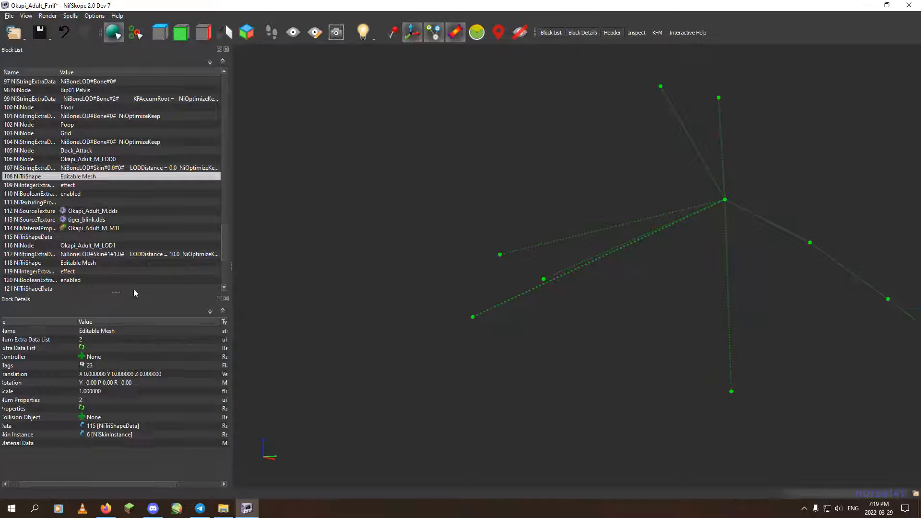
pyautogui.doubleClick(110, 366)
pyautogui.write('22')
pyautogui.press('Return')
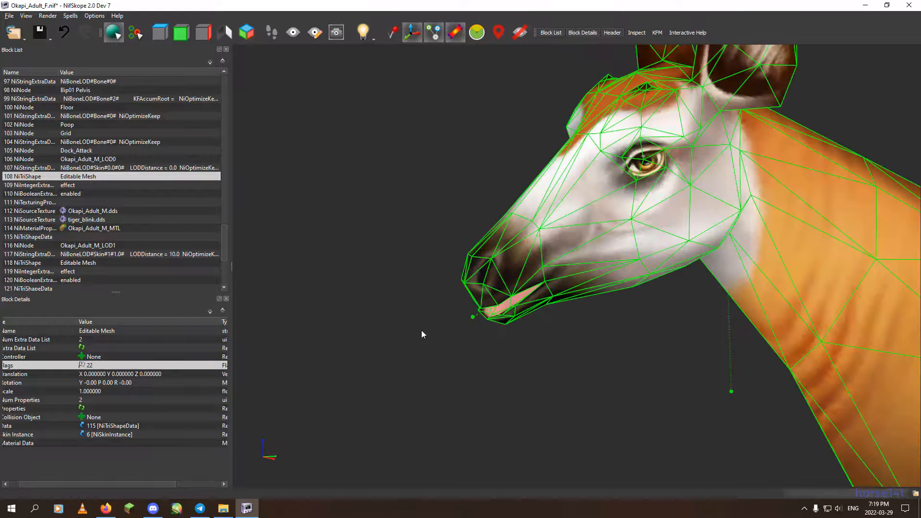
# Select the Node_Eat node at the okapi's mouth and open its transform for editing
pyautogui.click(472, 317)
pyautogui.moveTo(380, 311); pyautogui.dragTo(412, 262)
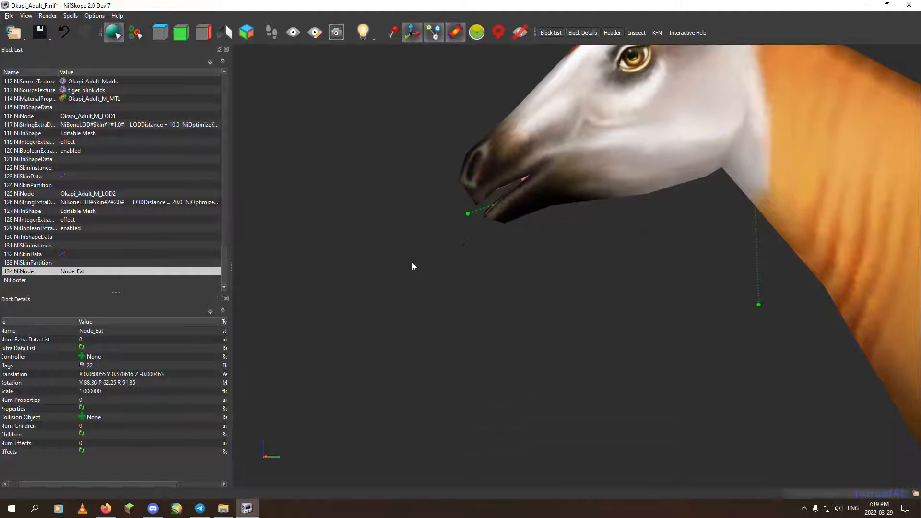
pyautogui.moveTo(468, 213); pyautogui.dragTo(468, 263, button='middle')
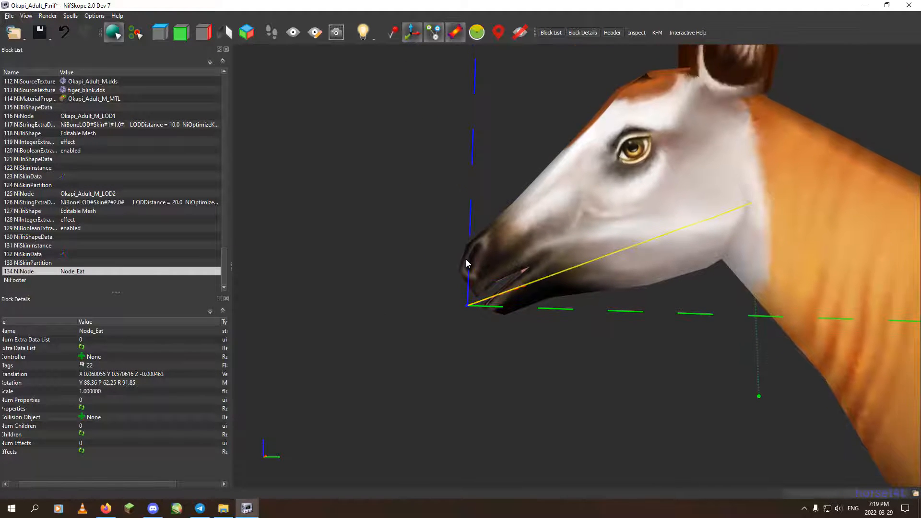
pyautogui.click(203, 38)
pyautogui.moveTo(592, 251); pyautogui.dragTo(524, 252, button='middle')
pyautogui.scroll(3, 553, 252)
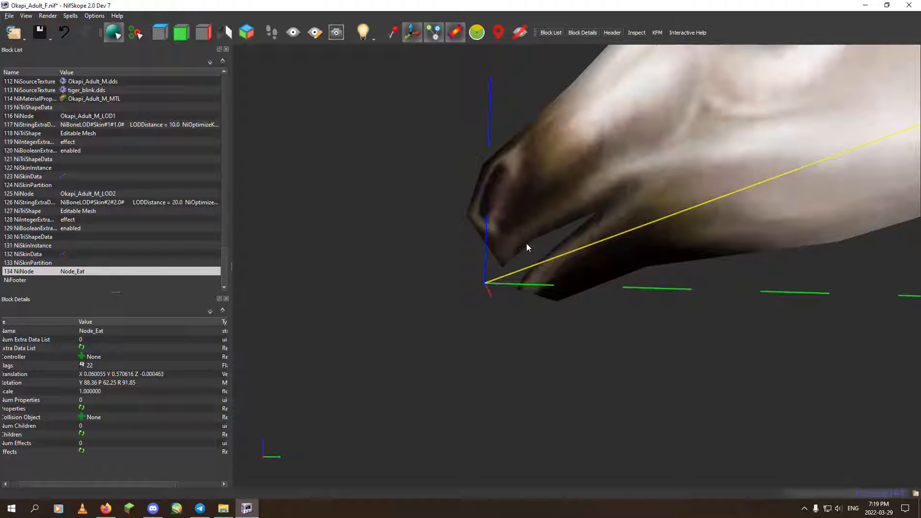
pyautogui.rightClick(137, 273)
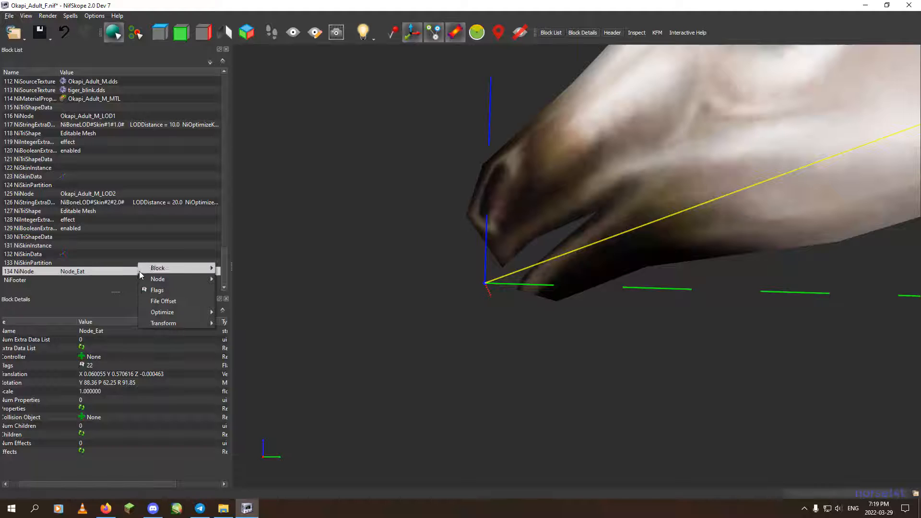
pyautogui.moveTo(182, 324)
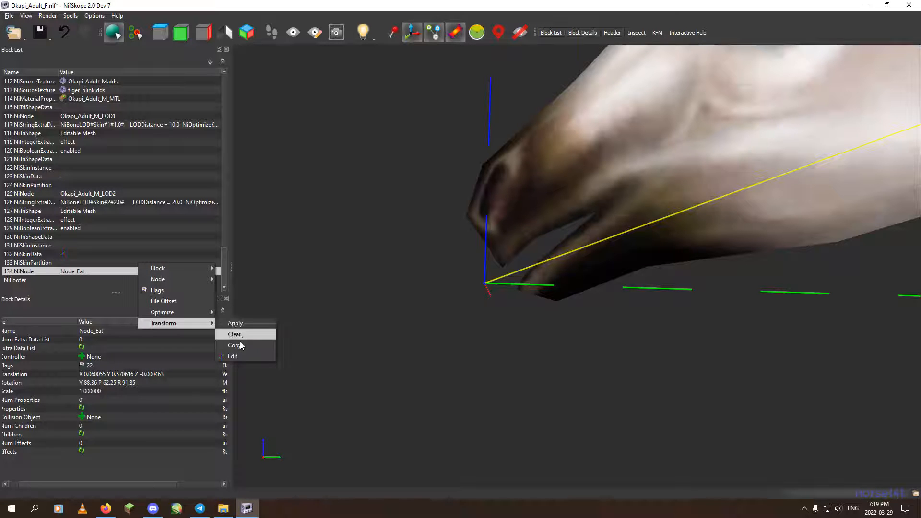
pyautogui.click(232, 355)
pyautogui.moveTo(464, 131); pyautogui.dragTo(261, 151)
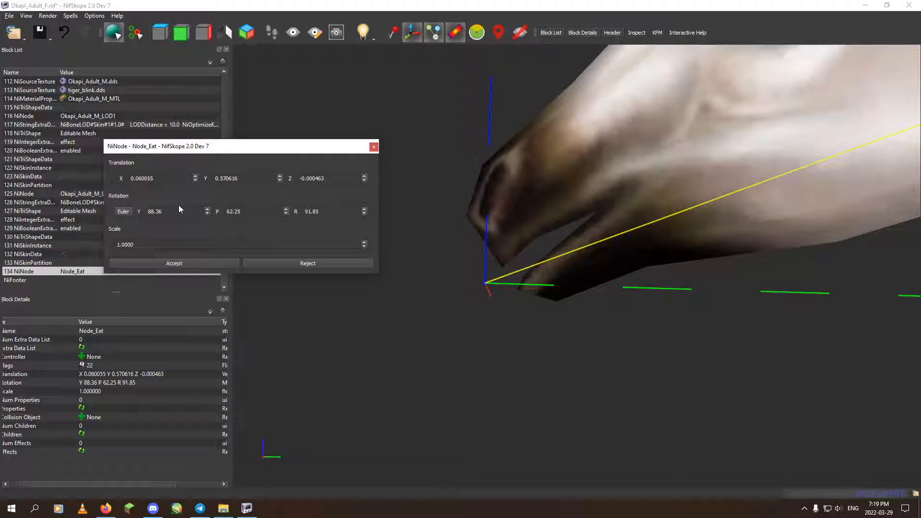
# Try shifting Node_Eat by one unit along X and then along Y, restoring each value
pyautogui.click(169, 178)
pyautogui.click(195, 176)
pyautogui.moveTo(507, 259); pyautogui.dragTo(570, 162)
pyautogui.click(195, 180)
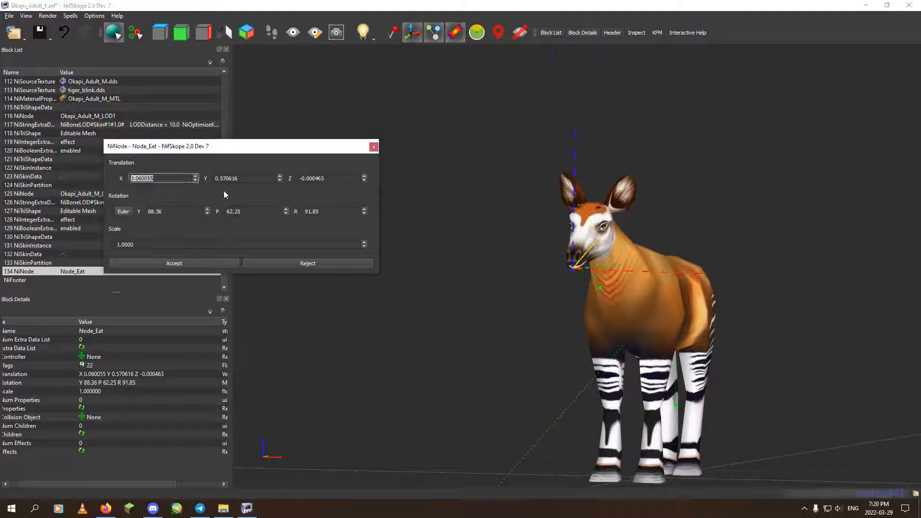
pyautogui.click(280, 176)
pyautogui.moveTo(514, 275); pyautogui.dragTo(499, 290)
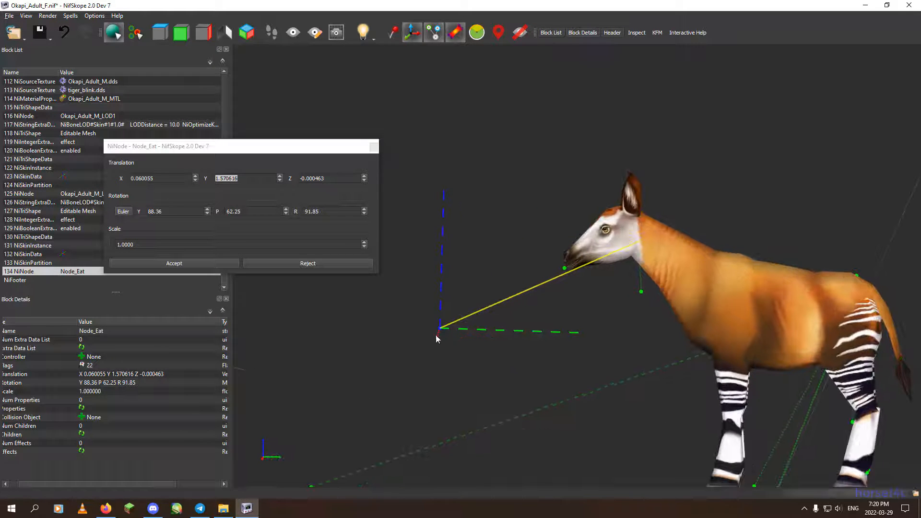
pyautogui.click(280, 180)
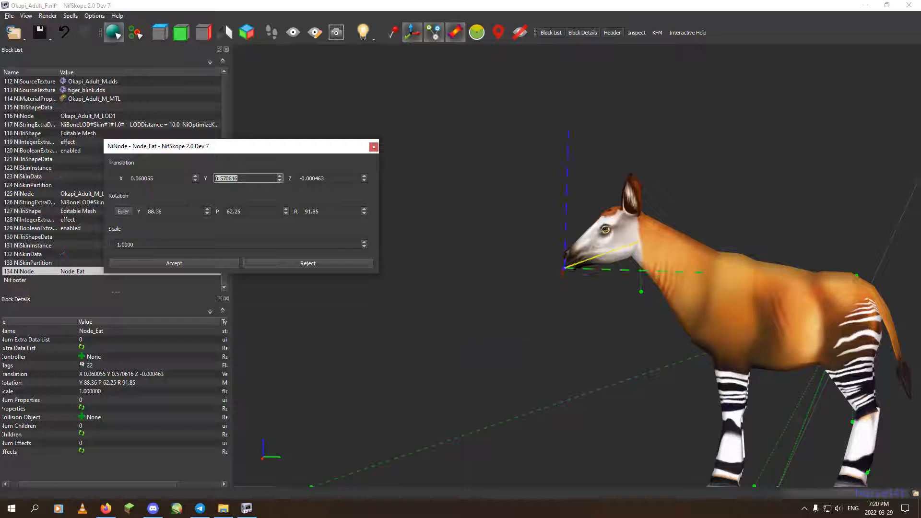
# Try shifting Node_Eat by one unit along Z, compare it with the head, and restore the value
pyautogui.click(364, 176)
pyautogui.moveTo(468, 264); pyautogui.dragTo(565, 235)
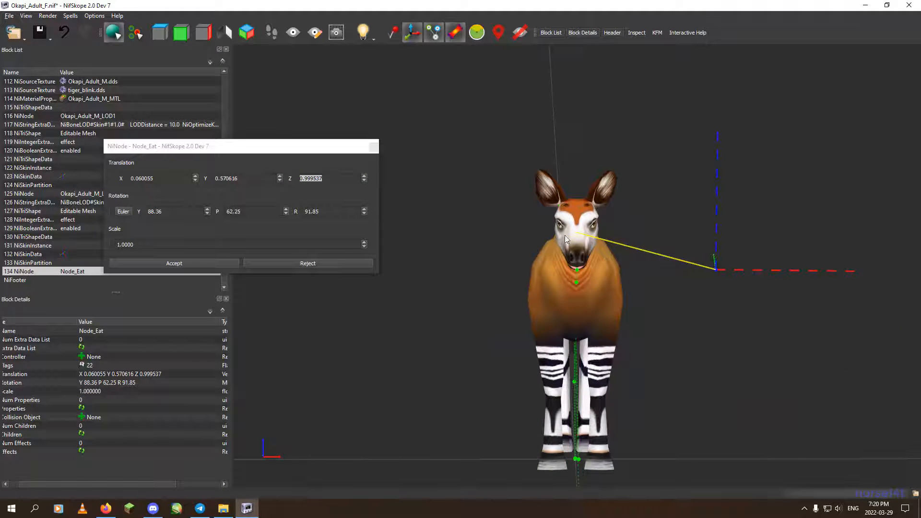
pyautogui.moveTo(604, 290); pyautogui.dragTo(686, 297)
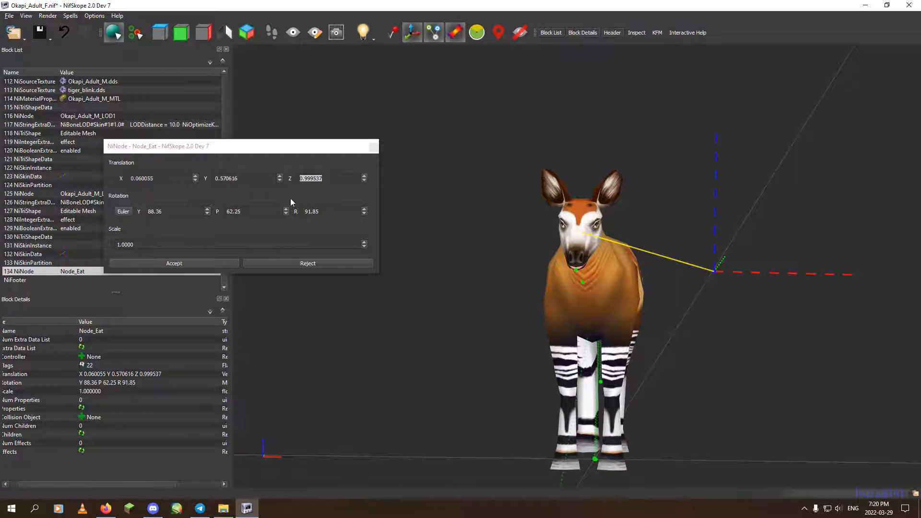
pyautogui.click(364, 181)
pyautogui.moveTo(564, 295); pyautogui.dragTo(528, 290)
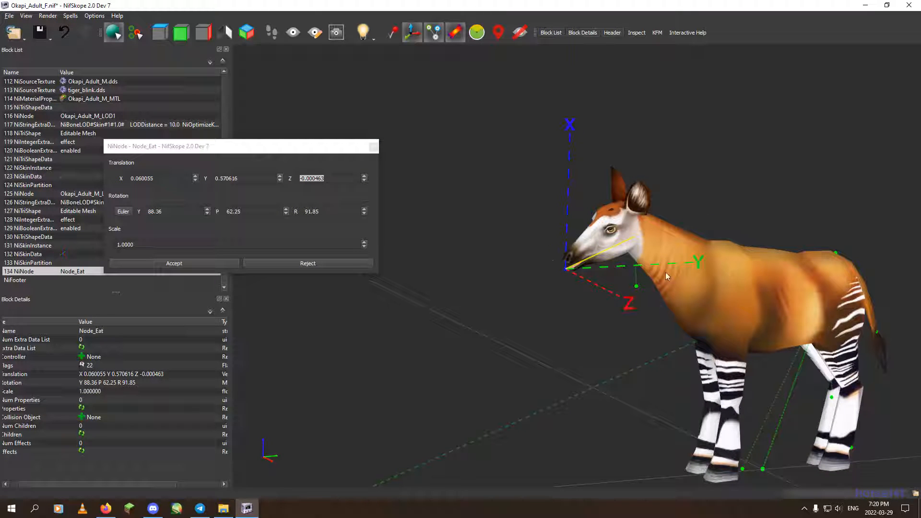
# Set the Z translation of Node_Eat to 0
pyautogui.moveTo(579, 295)
pyautogui.mouseDown()
pyautogui.moveTo(621, 309)
pyautogui.moveTo(577, 283)
pyautogui.mouseUp()
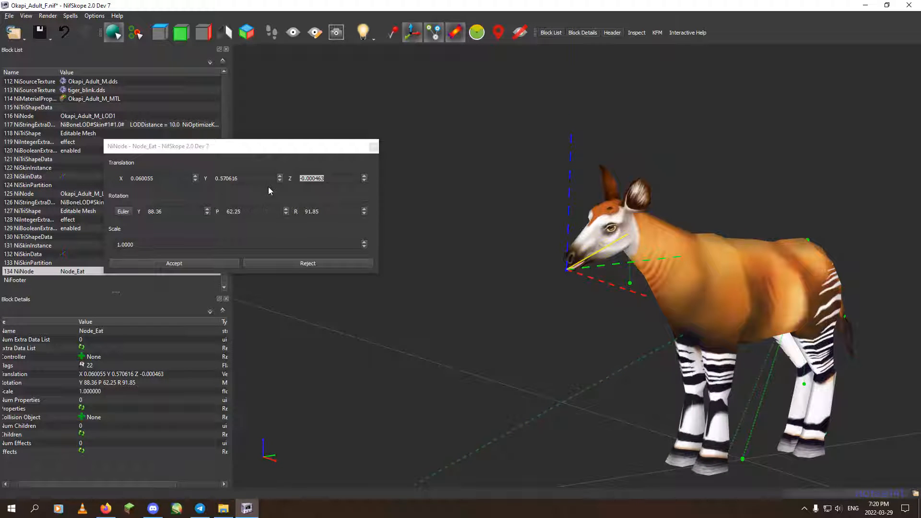
pyautogui.scroll(10, 519, 252)
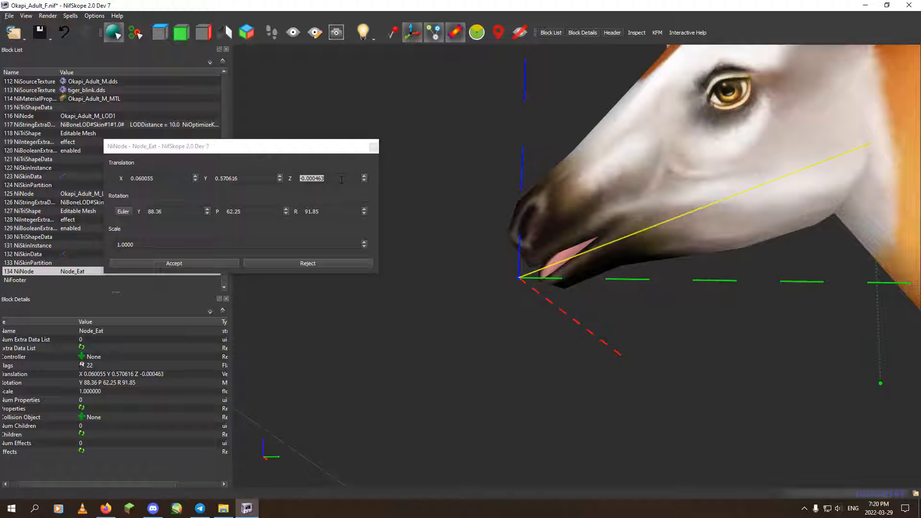
pyautogui.doubleClick(341, 180)
pyautogui.write('0')
pyautogui.press('Return')
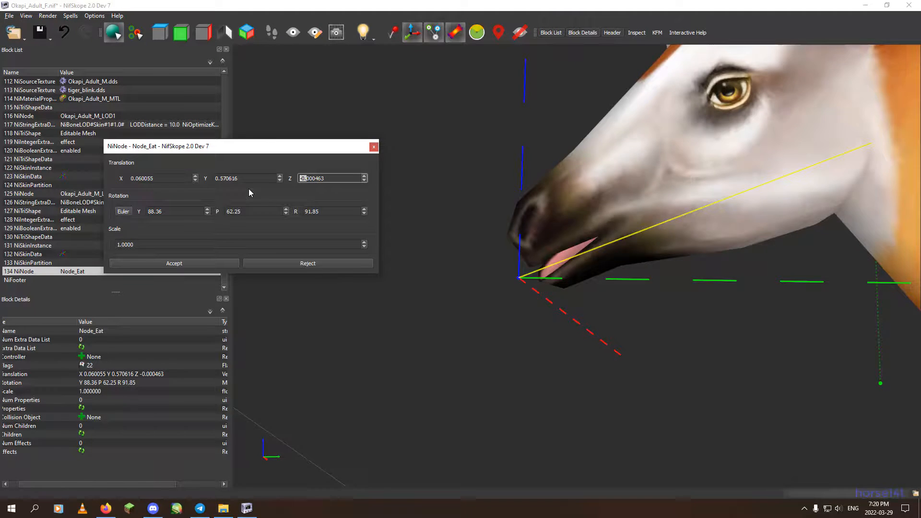
# Try Y translations of 0.58, 0.59 and 0.55 for Node_Eat against the side view of the mouth
pyautogui.scroll(-5, 545, 274)
pyautogui.moveTo(546, 275); pyautogui.dragTo(639, 263)
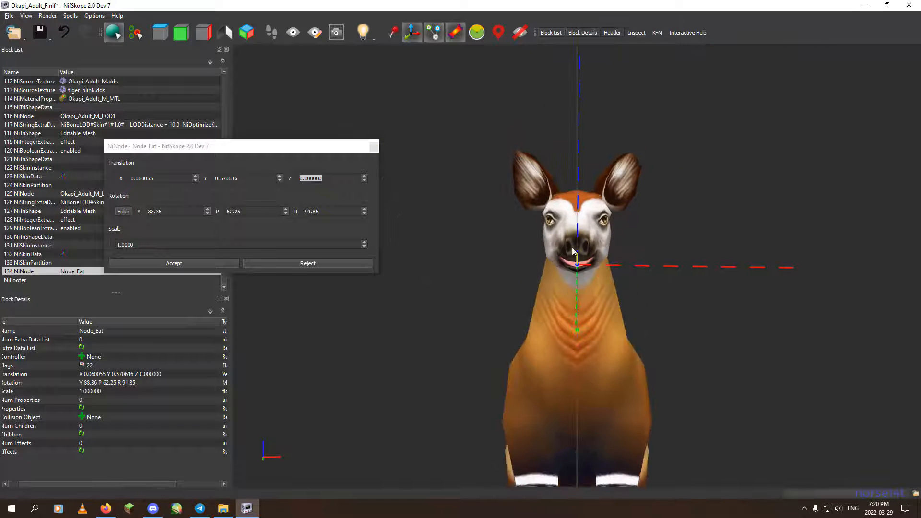
pyautogui.moveTo(574, 266)
pyautogui.mouseDown()
pyautogui.moveTo(582, 276)
pyautogui.moveTo(516, 287)
pyautogui.moveTo(559, 265)
pyautogui.mouseUp()
pyautogui.scroll(5, 552, 281)
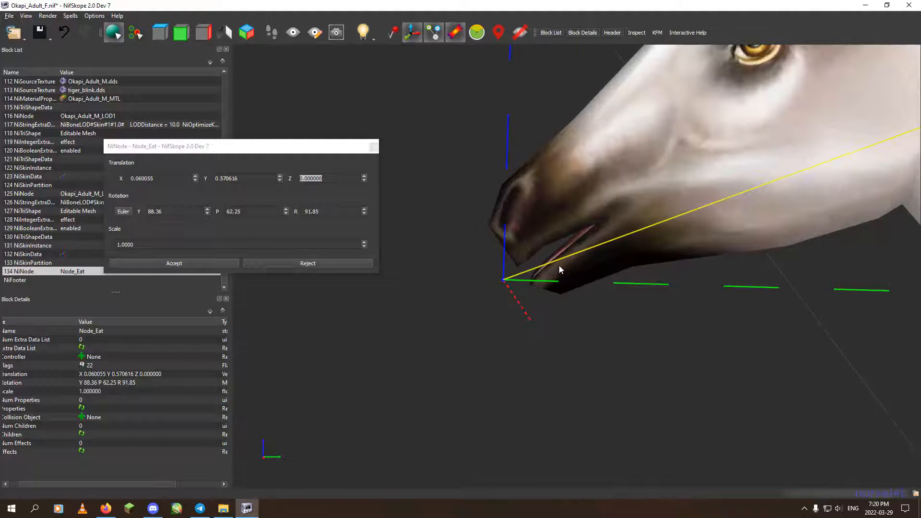
pyautogui.click(203, 36)
pyautogui.scroll(2, 573, 206)
pyautogui.scroll(3, 572, 207)
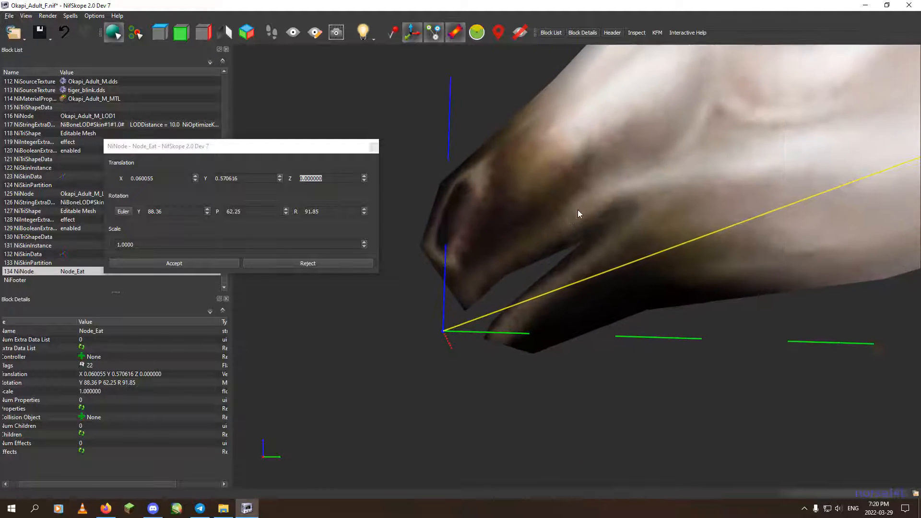
pyautogui.moveTo(245, 179); pyautogui.dragTo(222, 179)
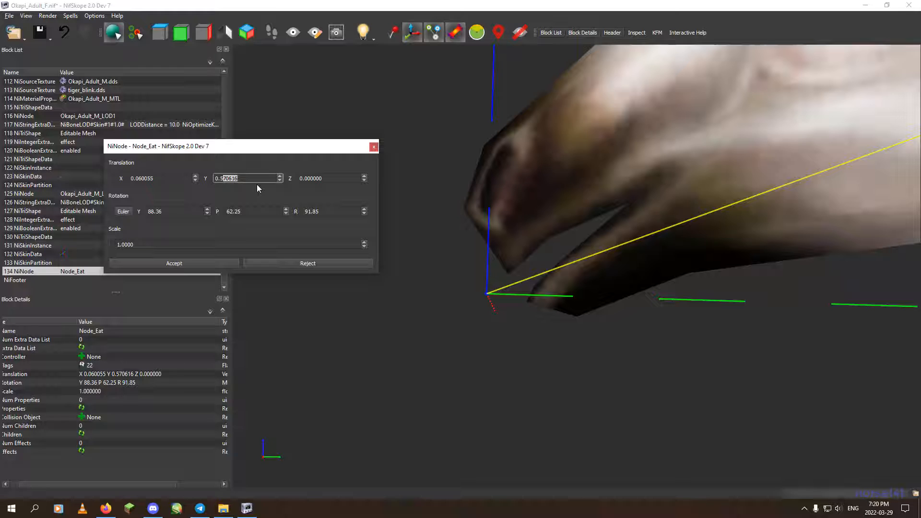
pyautogui.write('80000')
pyautogui.moveTo(246, 178); pyautogui.dragTo(224, 177)
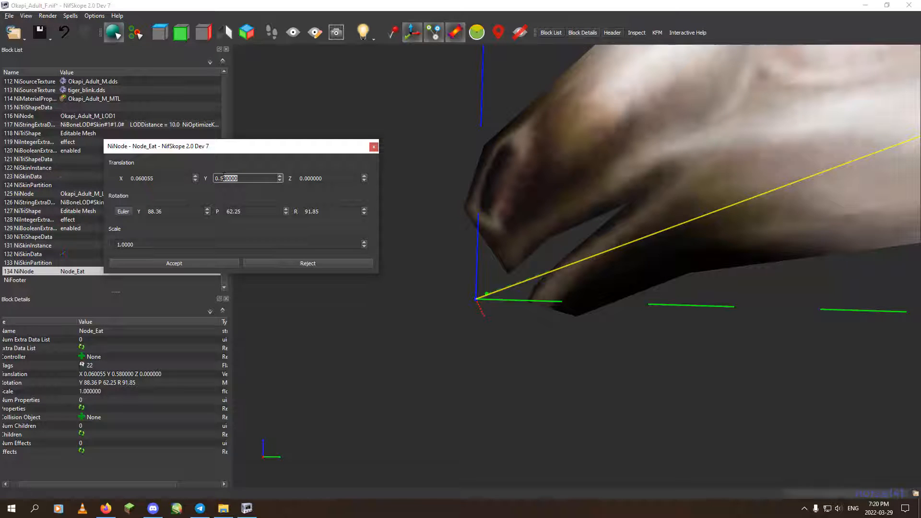
pyautogui.write('9')
pyautogui.moveTo(243, 179); pyautogui.dragTo(225, 177)
pyautogui.click(225, 180)
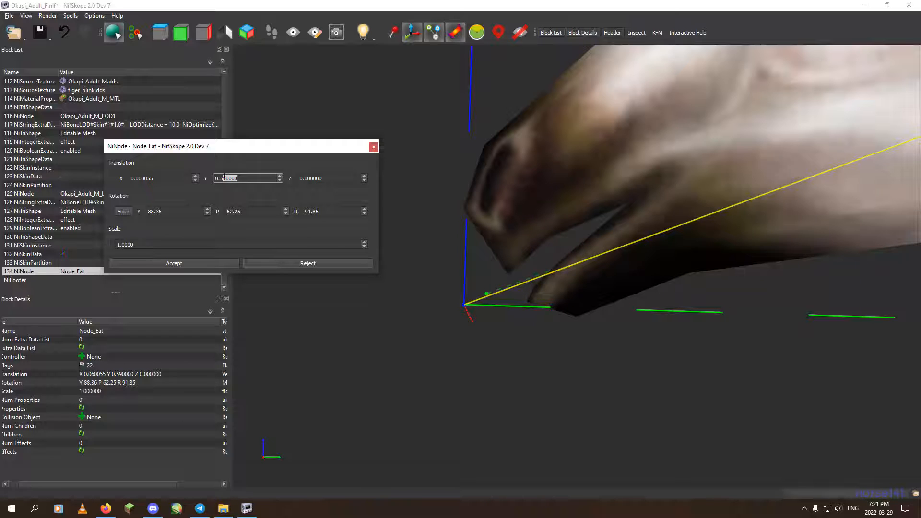
pyautogui.write('5')
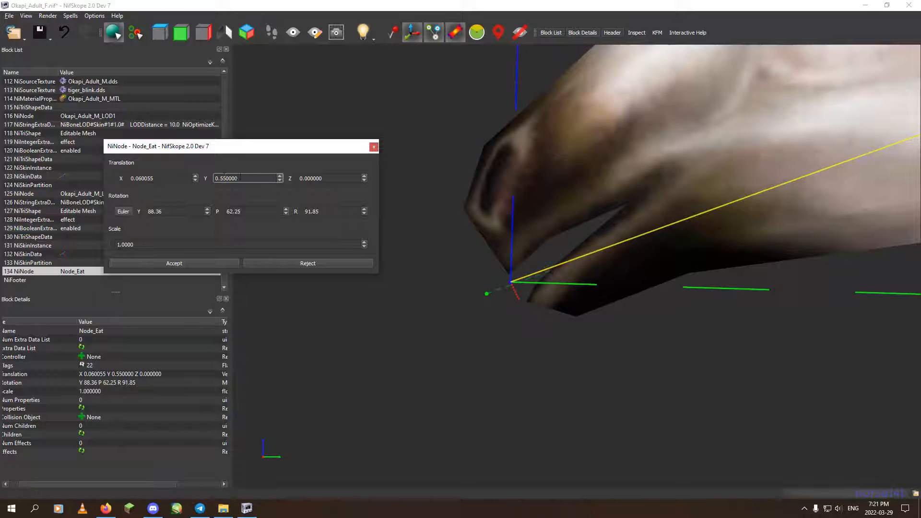
# Set the Y translation of Node_Eat to 0.52
pyautogui.moveTo(237, 178); pyautogui.dragTo(226, 180)
pyautogui.write('2')
pyautogui.moveTo(238, 178); pyautogui.dragTo(231, 178)
pyautogui.click(240, 179)
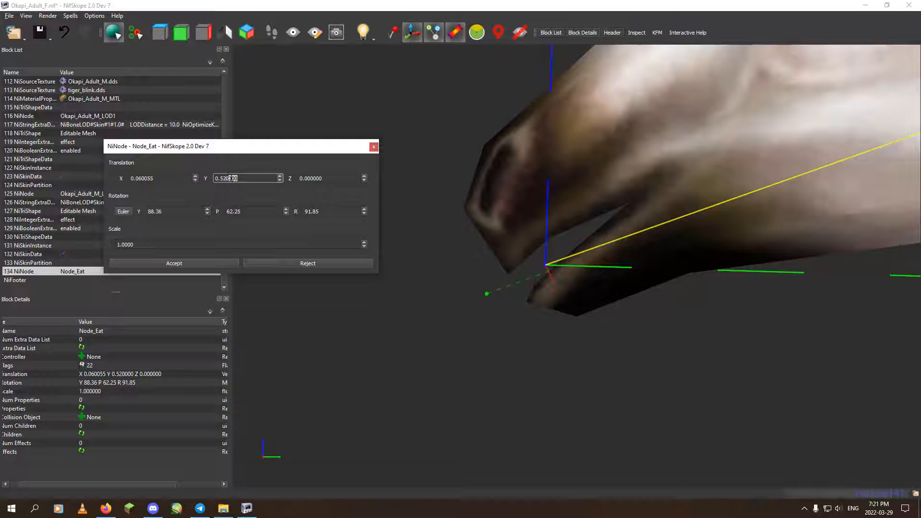
pyautogui.write('3')
pyautogui.moveTo(238, 178); pyautogui.dragTo(228, 178)
pyautogui.press('BackSpace')
# Try X translations of 0.07 and 0.08 for Node_Eat
pyautogui.moveTo(153, 178); pyautogui.dragTo(139, 178)
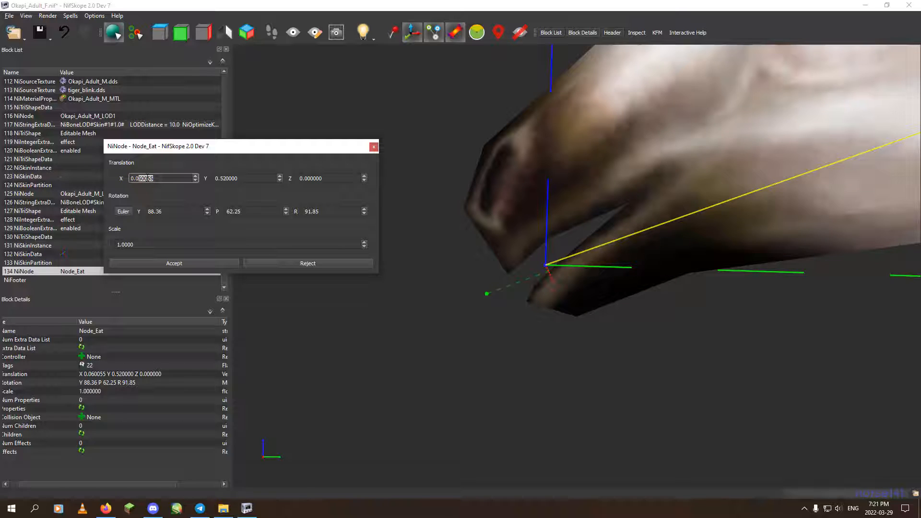
pyautogui.write('70000')
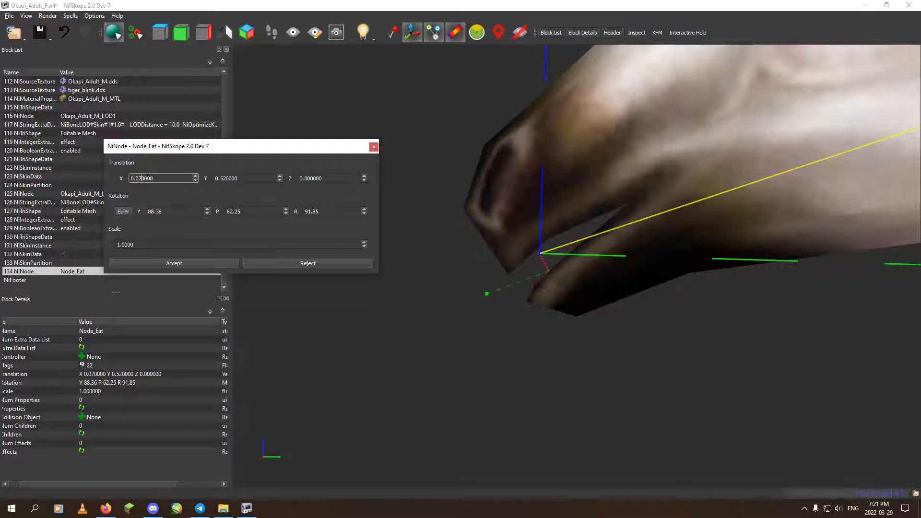
pyautogui.moveTo(153, 178); pyautogui.dragTo(139, 179)
pyautogui.click(186, 179)
pyautogui.moveTo(159, 178); pyautogui.dragTo(140, 178)
pyautogui.write('8')
pyautogui.moveTo(510, 215); pyautogui.dragTo(519, 212)
# Set the X translation of Node_Eat to 0.075 and check its position in the mouth from the side
pyautogui.moveTo(170, 179); pyautogui.dragTo(140, 179)
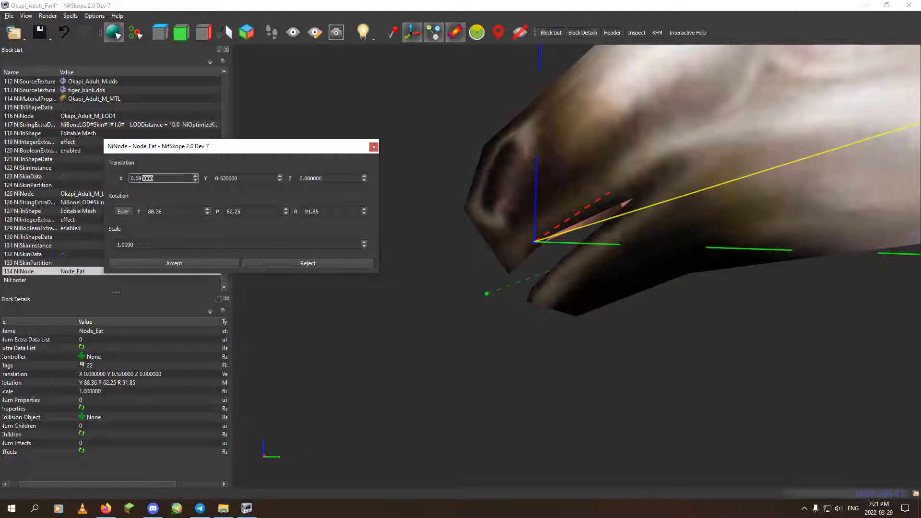
pyautogui.write('7')
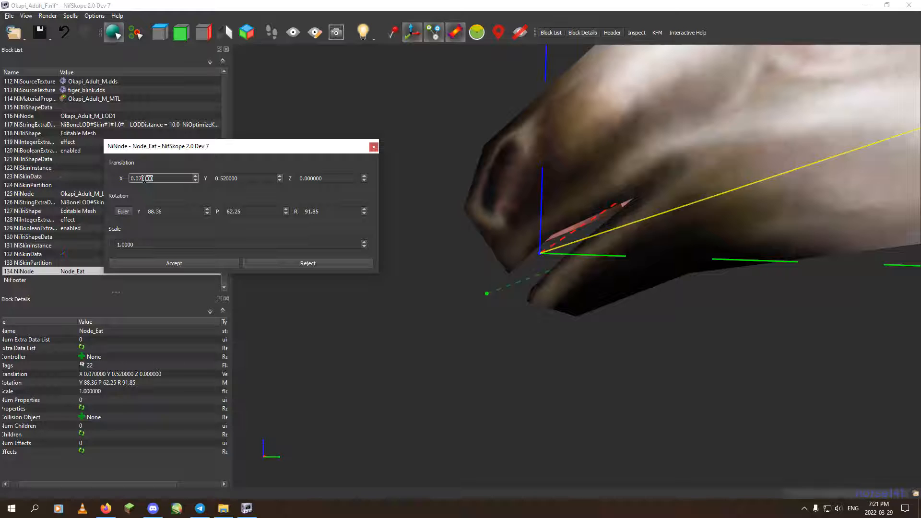
pyautogui.write('5')
pyautogui.moveTo(489, 260); pyautogui.dragTo(492, 258)
pyautogui.scroll(2, 481, 248)
pyautogui.scroll(1, 480, 247)
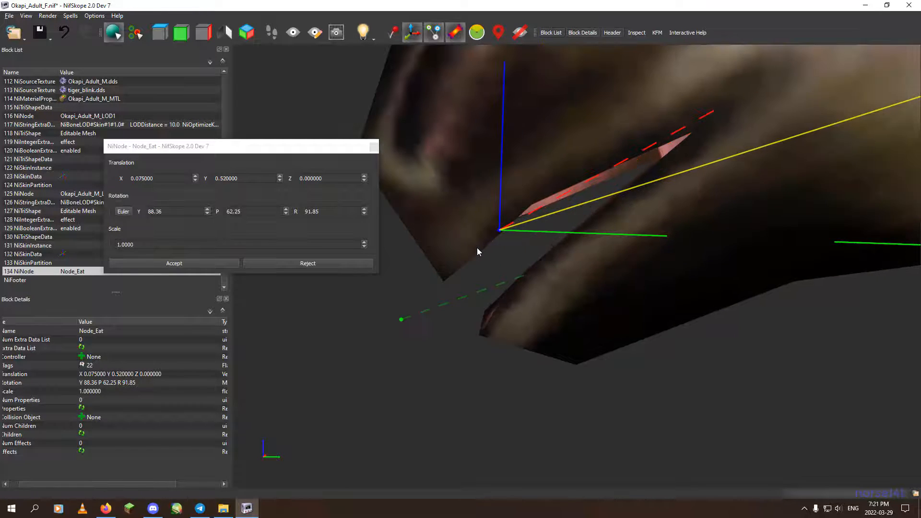
pyautogui.click(206, 39)
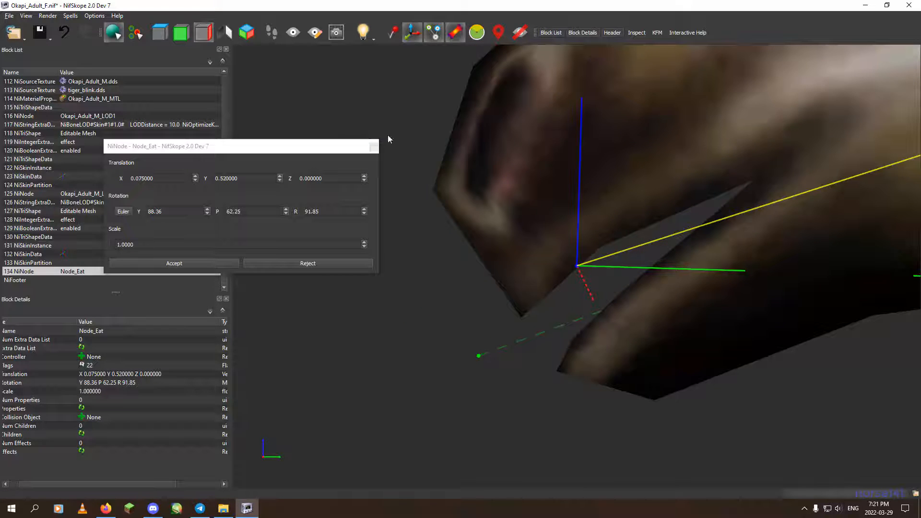
# Try a Y translation of 0.53 for Node_Eat and settle on 0.51
pyautogui.click(236, 177)
pyautogui.moveTo(236, 177); pyautogui.dragTo(225, 177)
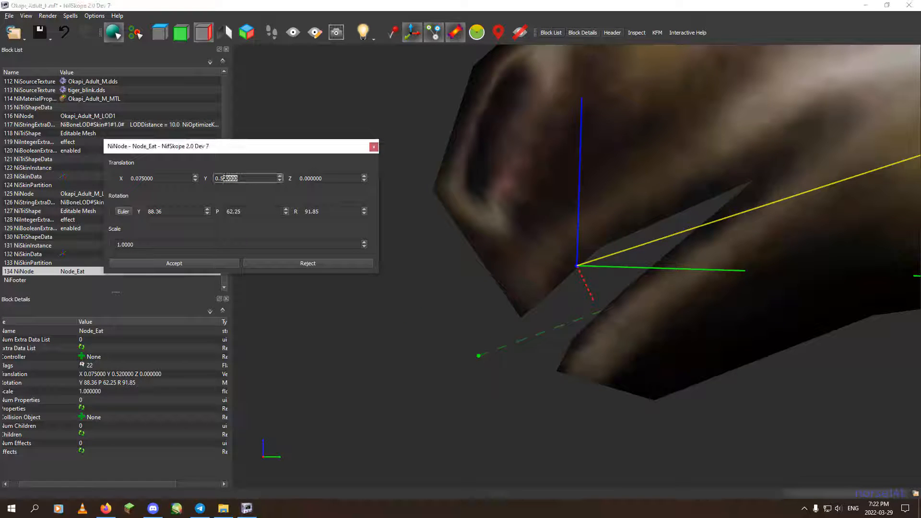
pyautogui.write('3')
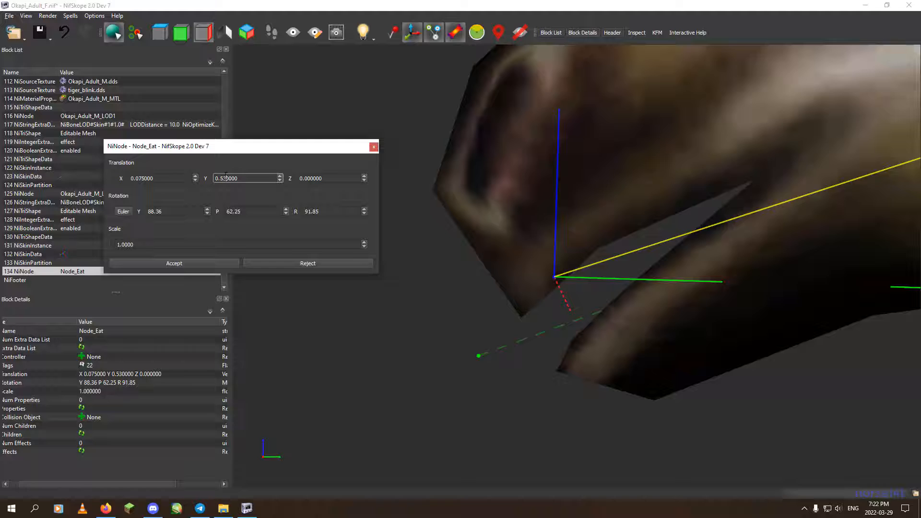
pyautogui.moveTo(238, 178); pyautogui.dragTo(226, 180)
pyautogui.write('1')
# Try an X translation of 0.076 for Node_Eat, settle on 0.077, and accept the transform
pyautogui.moveTo(156, 178); pyautogui.dragTo(146, 179)
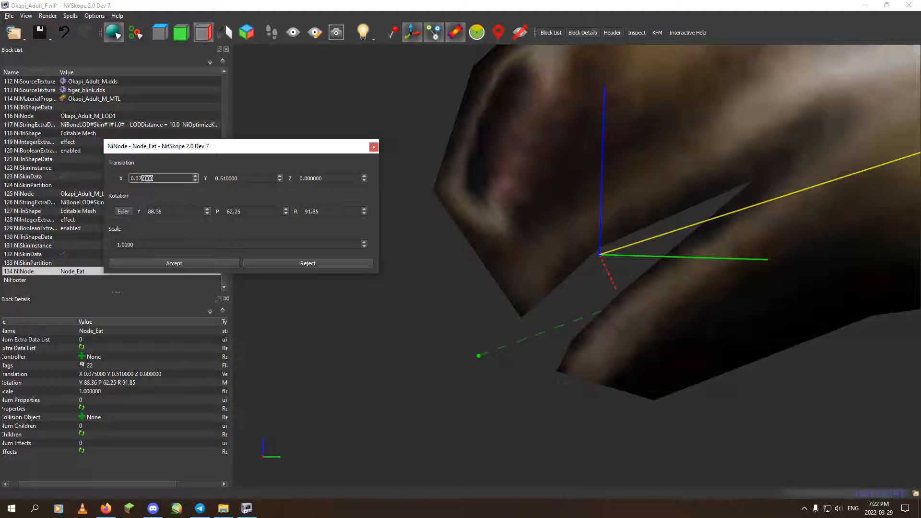
pyautogui.write('6')
pyautogui.moveTo(159, 178); pyautogui.dragTo(142, 178)
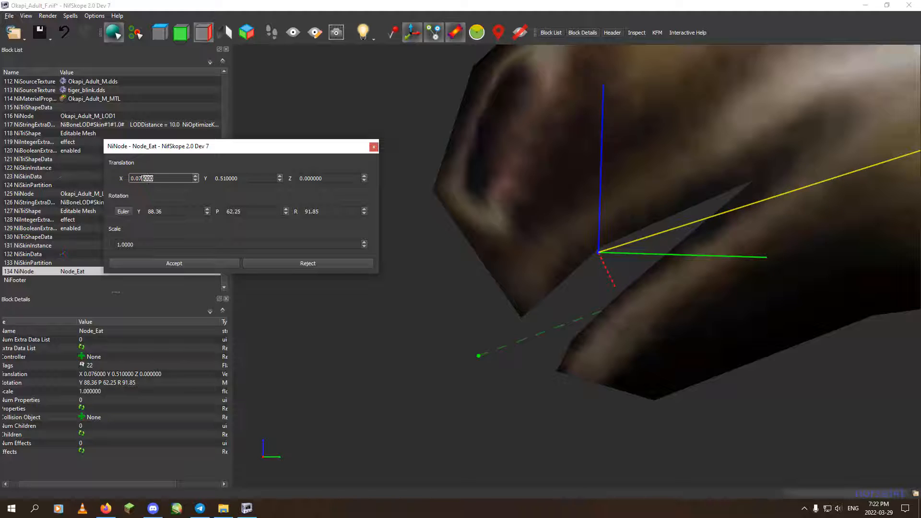
pyautogui.write('7')
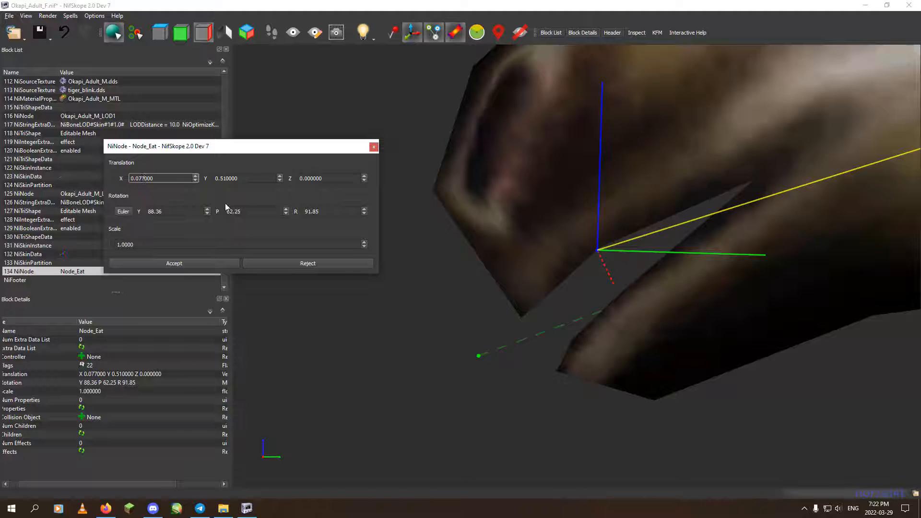
pyautogui.click(168, 264)
# Examine the okapi's mouth up close and its head and body from several angles
pyautogui.moveTo(476, 260); pyautogui.dragTo(485, 238)
pyautogui.click(9, 15)
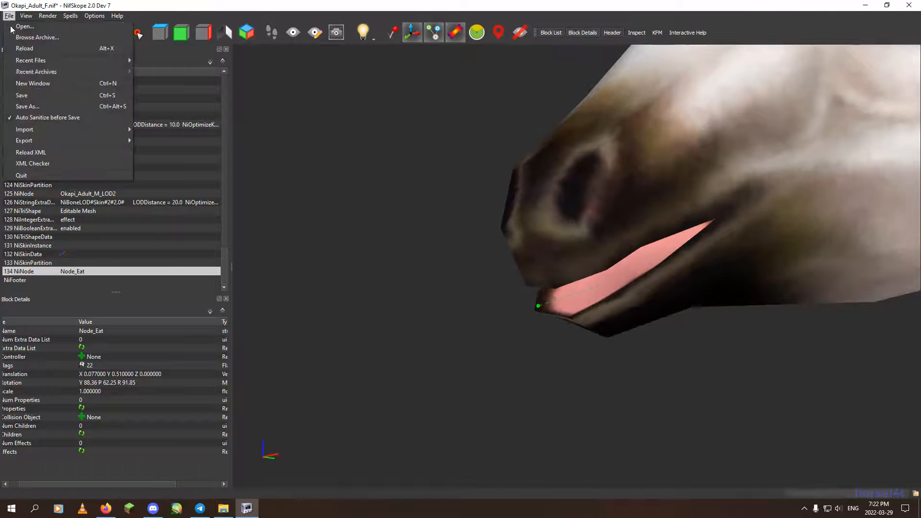
pyautogui.moveTo(413, 218); pyautogui.dragTo(566, 247)
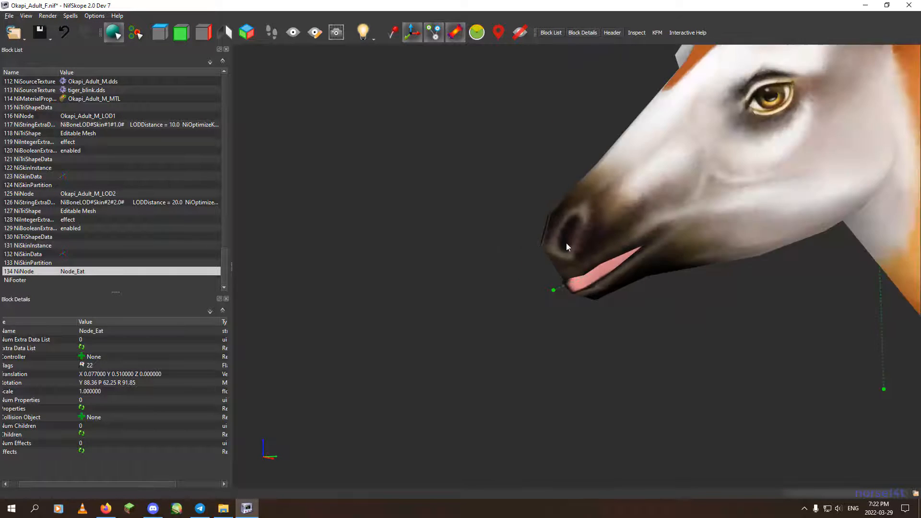
pyautogui.moveTo(566, 243); pyautogui.dragTo(532, 244, button='middle')
pyautogui.scroll(-4, 531, 244)
pyautogui.moveTo(540, 247); pyautogui.dragTo(590, 249)
pyautogui.moveTo(590, 249); pyautogui.dragTo(569, 199, button='middle')
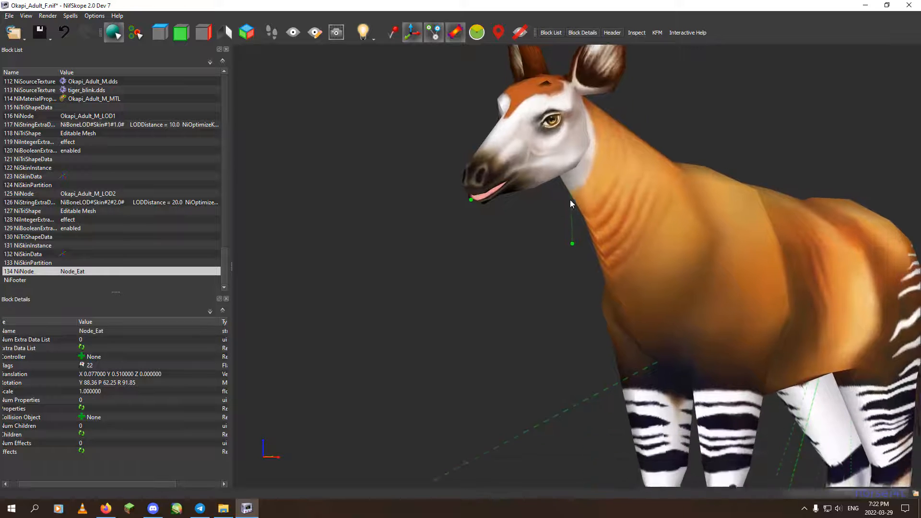
pyautogui.moveTo(569, 199); pyautogui.dragTo(504, 220)
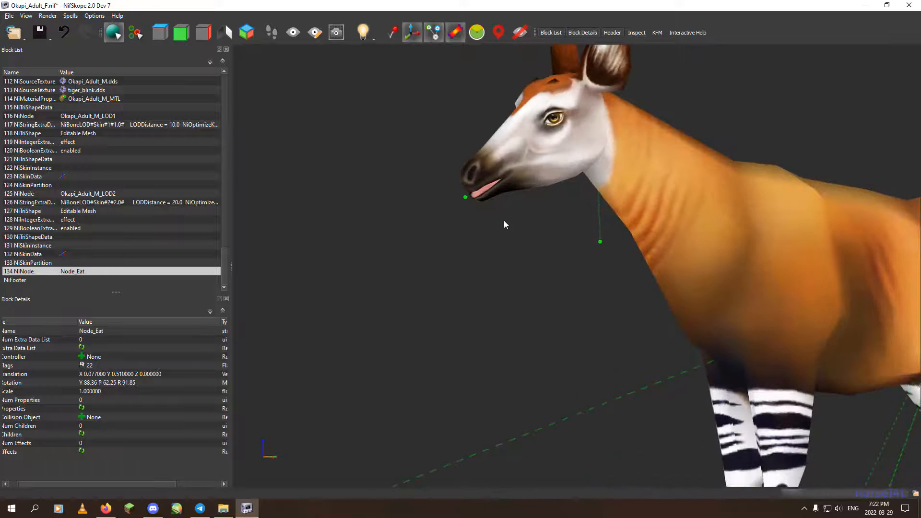
# Reload Okapi_Adult_F.nif from disk, discarding the unsaved changes
pyautogui.click(910, 5)
pyautogui.click(534, 268)
pyautogui.click(10, 16)
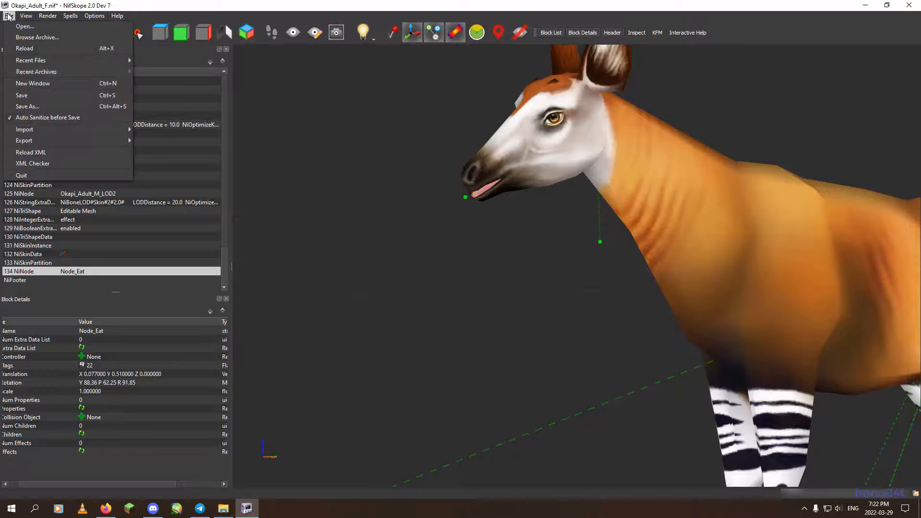
pyautogui.click(26, 48)
# Select the Node_Eat node in the okapi's mouth and fit the block list's Name column to reveal the block values
pyautogui.moveTo(483, 153); pyautogui.dragTo(598, 218)
pyautogui.scroll(5, 571, 189)
pyautogui.moveTo(571, 189); pyautogui.dragTo(537, 308, button='middle')
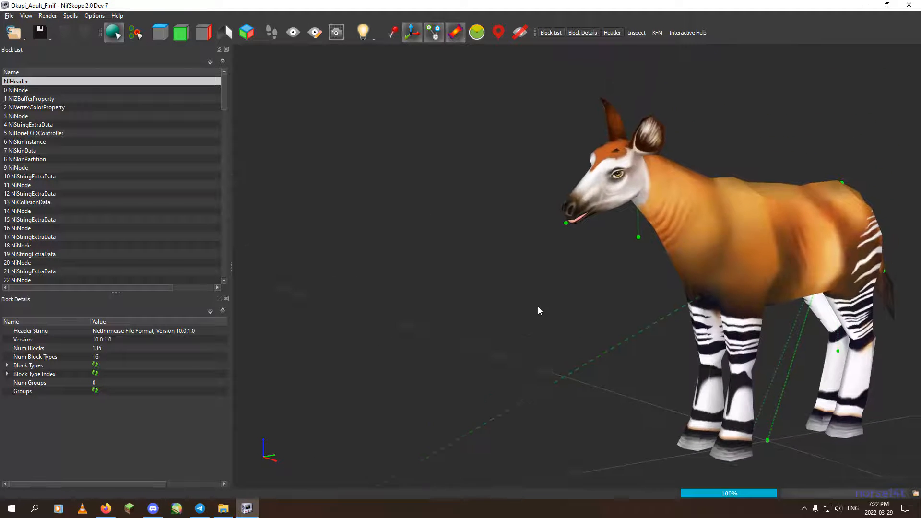
pyautogui.scroll(5, 507, 292)
pyautogui.moveTo(504, 289); pyautogui.dragTo(471, 279)
pyautogui.moveTo(564, 170); pyautogui.dragTo(535, 206, button='middle')
pyautogui.scroll(4, 547, 251)
pyautogui.click(441, 263)
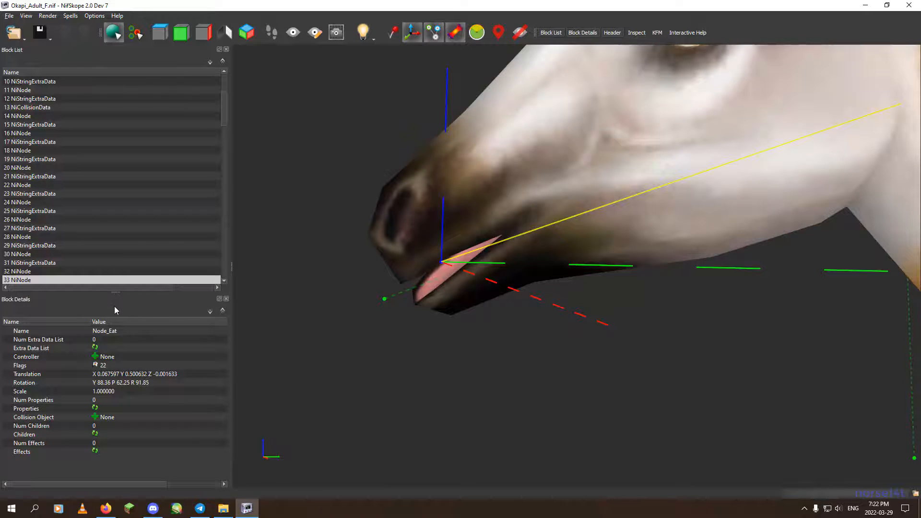
pyautogui.moveTo(113, 287); pyautogui.dragTo(162, 287)
pyautogui.doubleClick(172, 72)
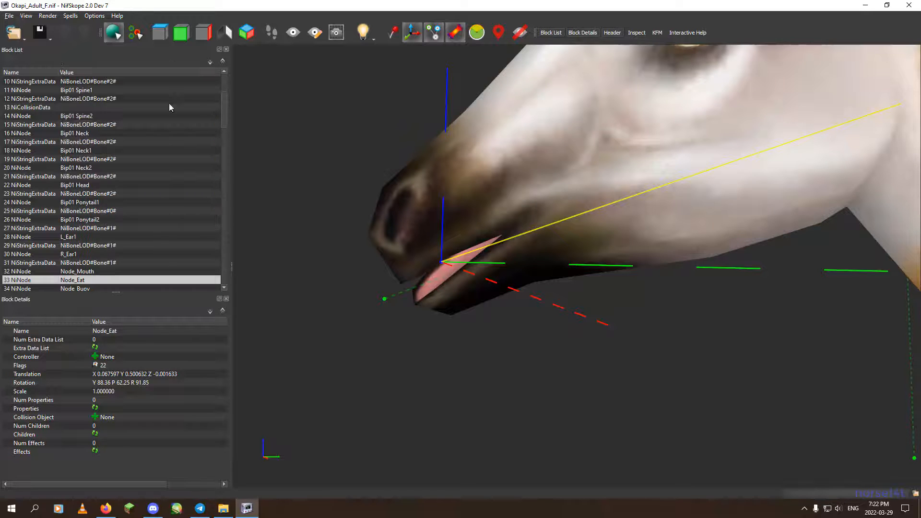
# Remove the Node_Eat block from the model
pyautogui.rightClick(144, 281)
pyautogui.moveTo(177, 277)
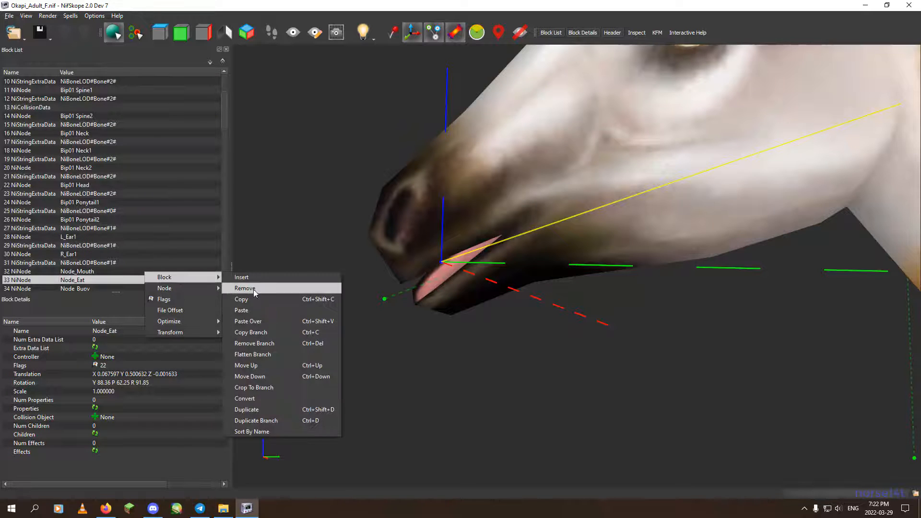
pyautogui.click(262, 288)
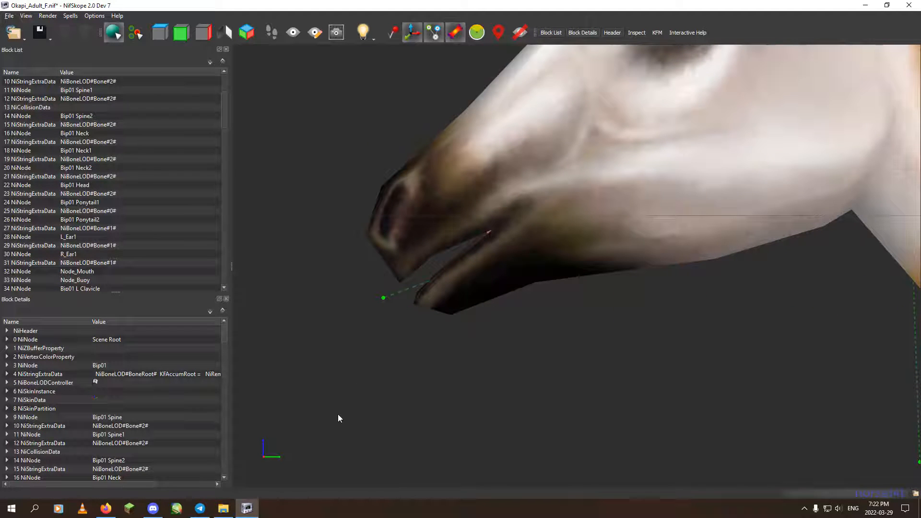
# Glance at the Okapi folder and examine the model's mouth from the side without Node_Eat
pyautogui.click(223, 508)
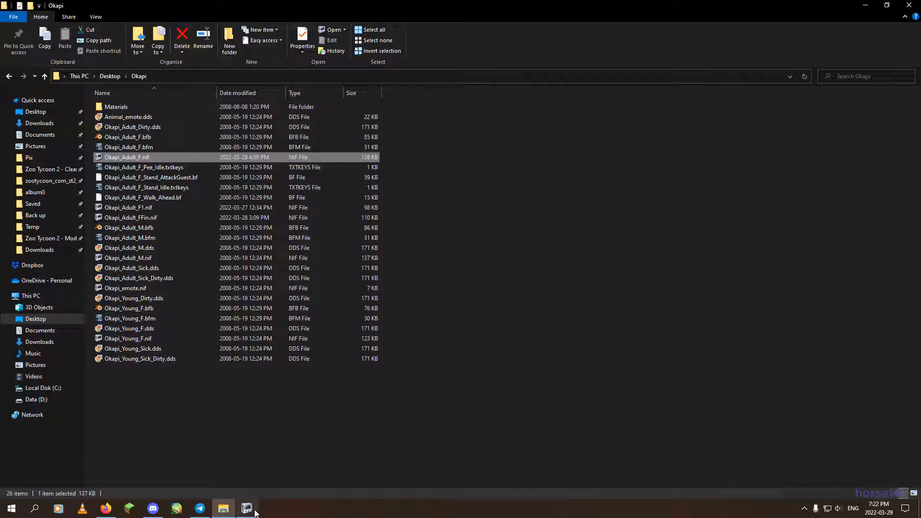
pyautogui.click(250, 511)
pyautogui.scroll(-12, 454, 289)
pyautogui.moveTo(575, 260); pyautogui.dragTo(544, 235, button='middle')
pyautogui.scroll(4, 539, 237)
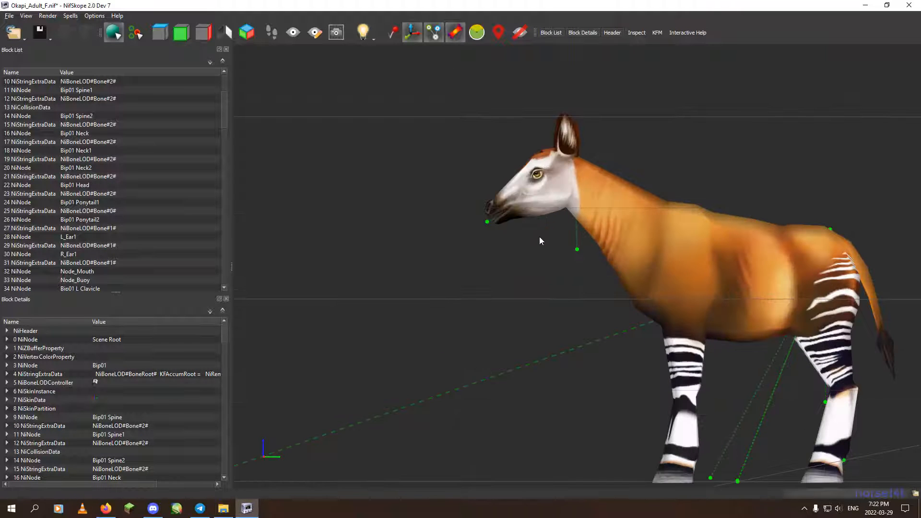
pyautogui.scroll(5, 548, 238)
pyautogui.moveTo(473, 193); pyautogui.dragTo(612, 283, button='middle')
pyautogui.scroll(3, 612, 284)
pyautogui.moveTo(671, 297); pyautogui.dragTo(600, 265, button='middle')
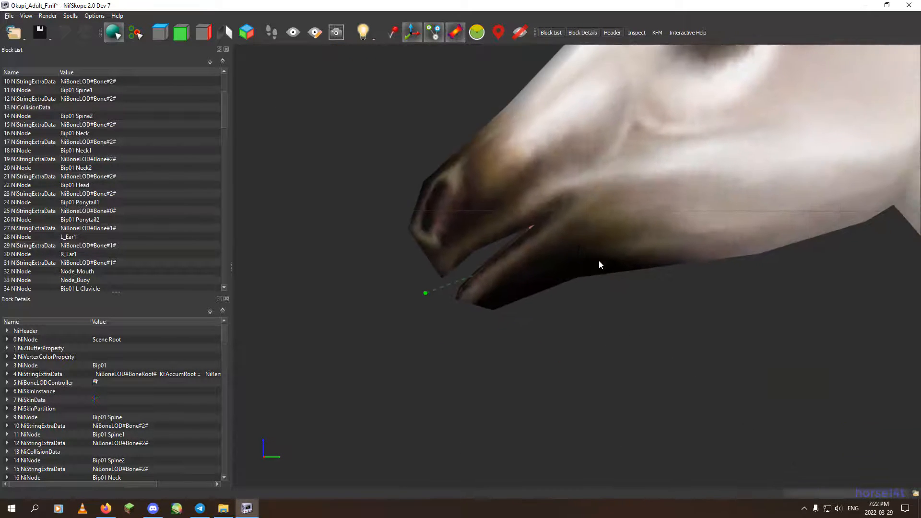
# Switch to the second NifSkope window with the unmodified Okapi_Adult_F.nif and turn on the display of nodes
pyautogui.click(223, 508)
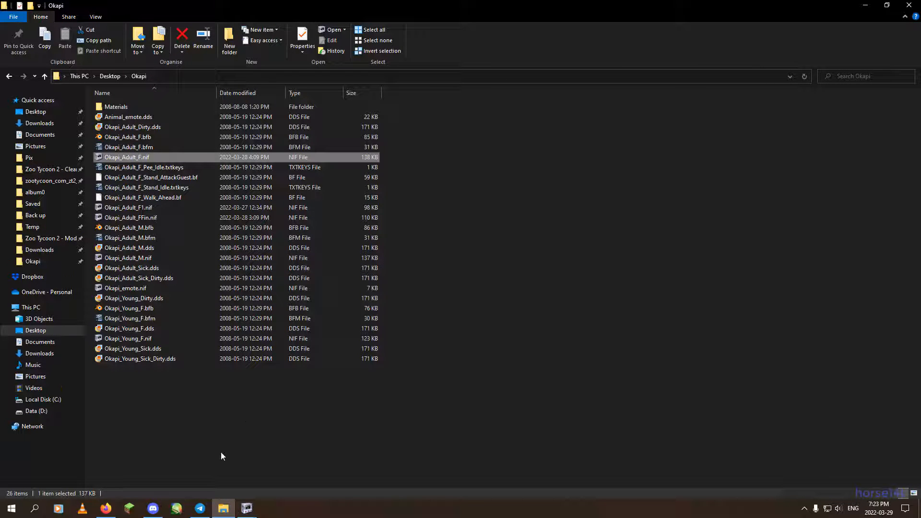
pyautogui.moveTo(246, 507)
pyautogui.click(304, 470)
pyautogui.moveTo(511, 310); pyautogui.dragTo(490, 226)
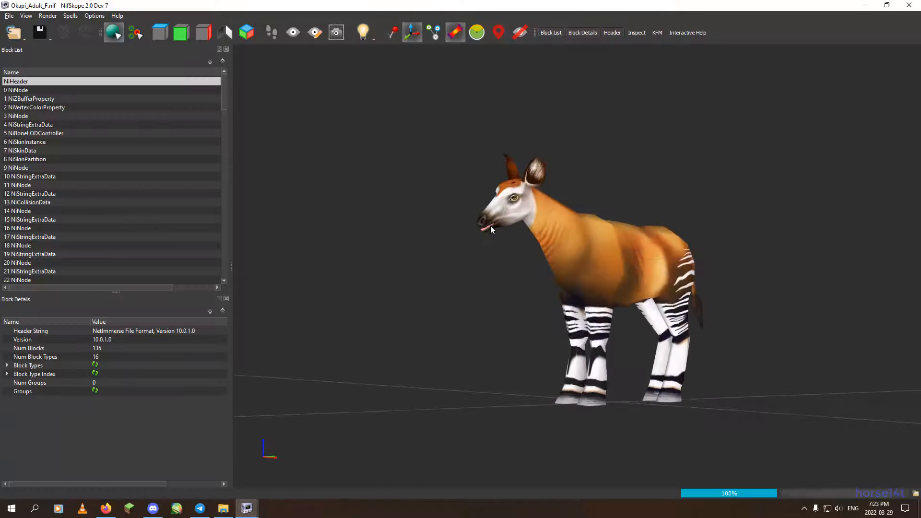
pyautogui.scroll(3, 480, 211)
pyautogui.click(436, 35)
# Select Node_Eat in the mouth of the unmodified model and fit the Name column so the block values show
pyautogui.moveTo(403, 201); pyautogui.dragTo(362, 207)
pyautogui.scroll(4, 363, 206)
pyautogui.moveTo(405, 211); pyautogui.dragTo(594, 285, button='middle')
pyautogui.scroll(4, 473, 267)
pyautogui.moveTo(474, 271); pyautogui.dragTo(538, 286, button='middle')
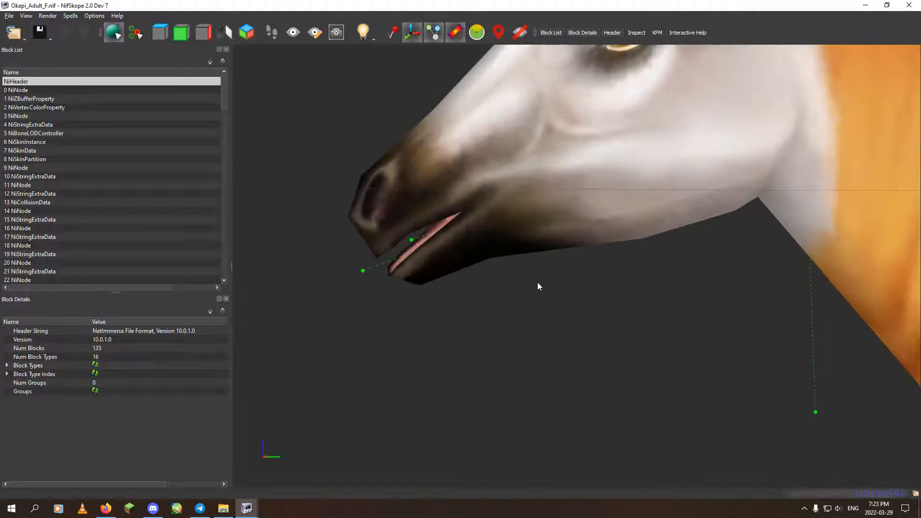
pyautogui.click(411, 241)
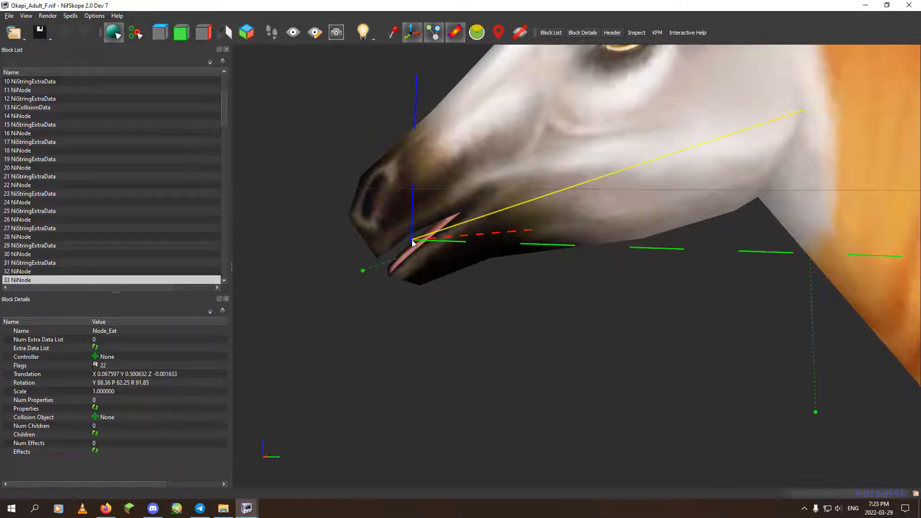
pyautogui.moveTo(116, 288); pyautogui.dragTo(179, 119)
pyautogui.doubleClick(172, 72)
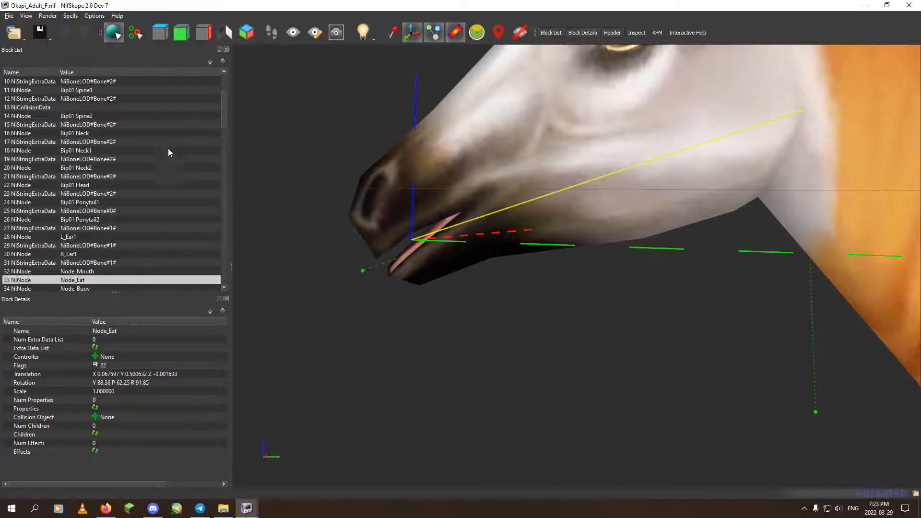
# Copy the Node_Eat block from the unmodified model
pyautogui.rightClick(88, 281)
pyautogui.moveTo(125, 279)
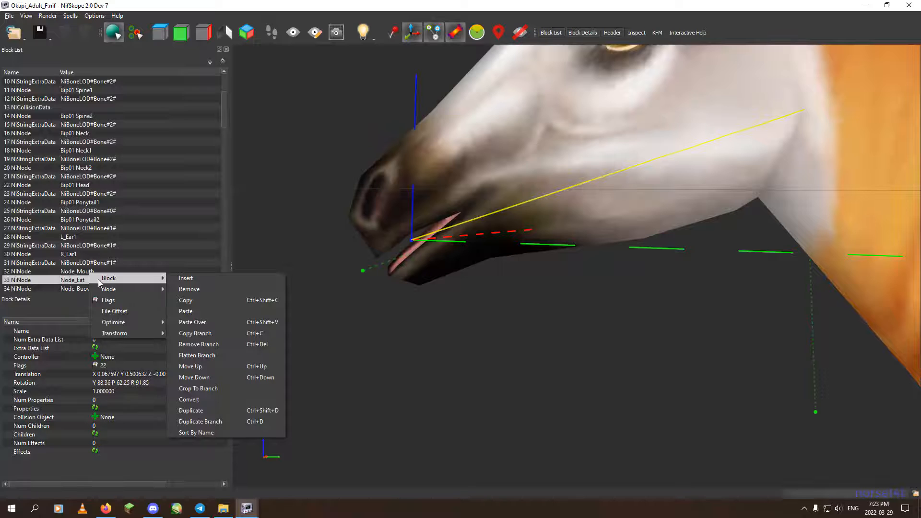
pyautogui.click(195, 300)
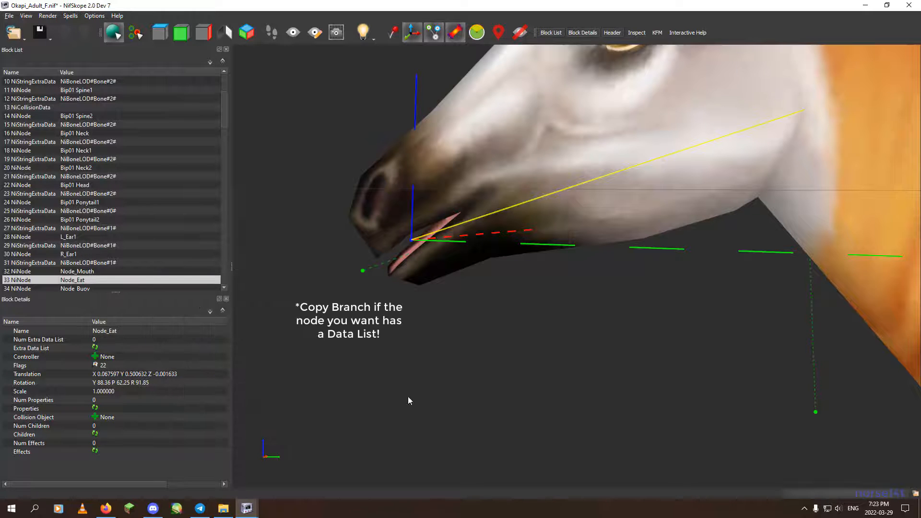
# Switch to the first NifSkope window and paste the copied block into the empty child slot of Bip01 Head
pyautogui.moveTo(247, 509)
pyautogui.click(213, 467)
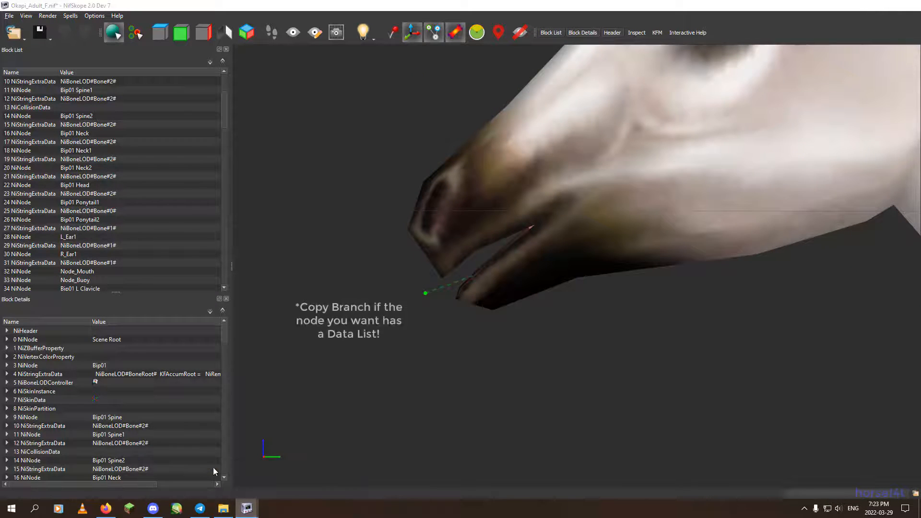
pyautogui.scroll(-2, 64, 167)
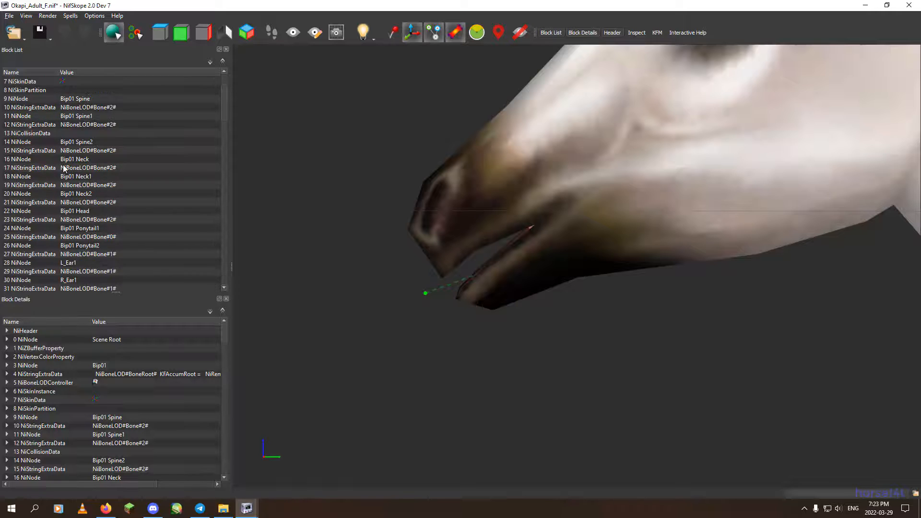
pyautogui.click(89, 135)
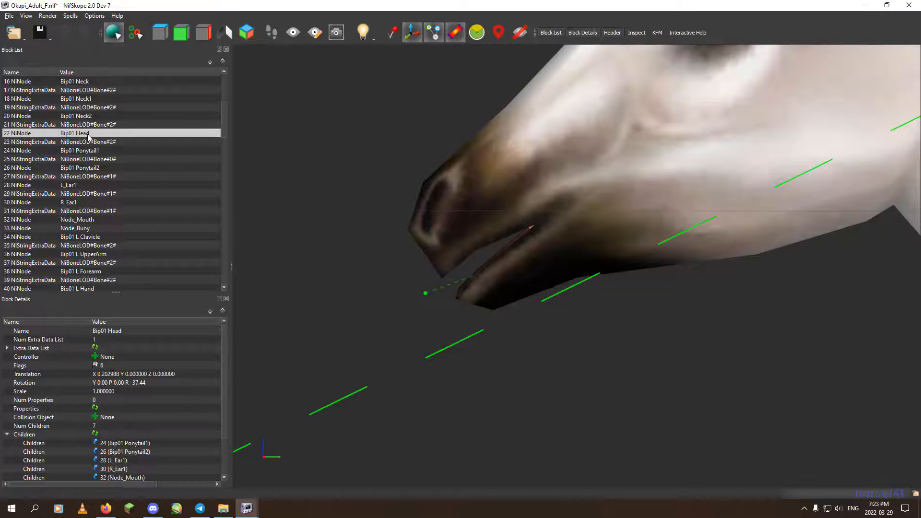
pyautogui.scroll(-3, 140, 384)
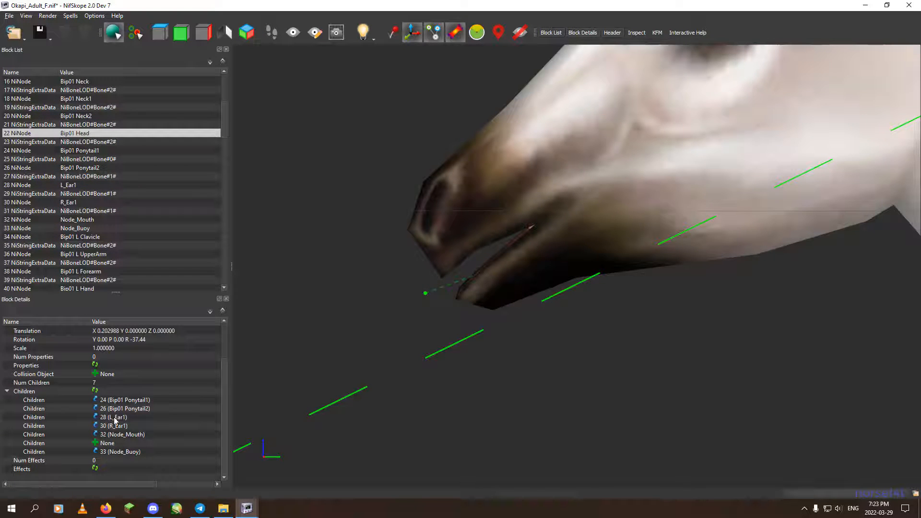
pyautogui.rightClick(109, 444)
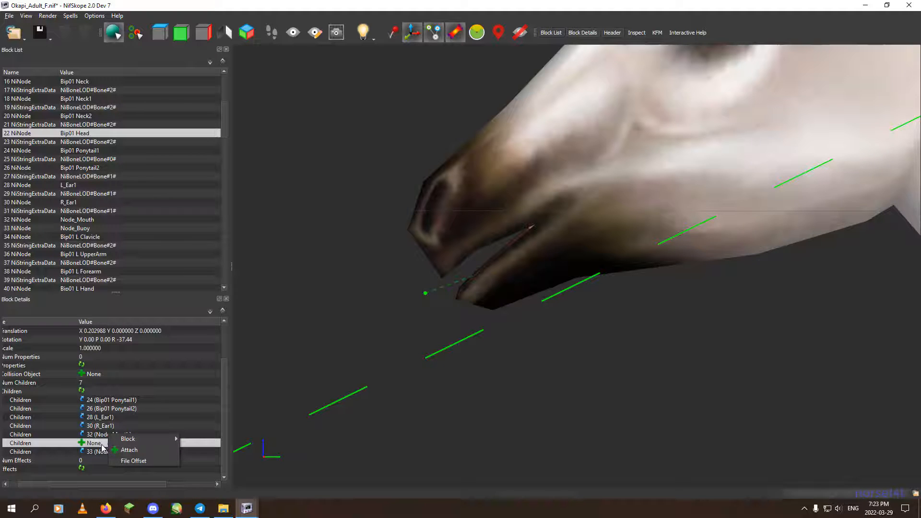
pyautogui.moveTo(139, 443)
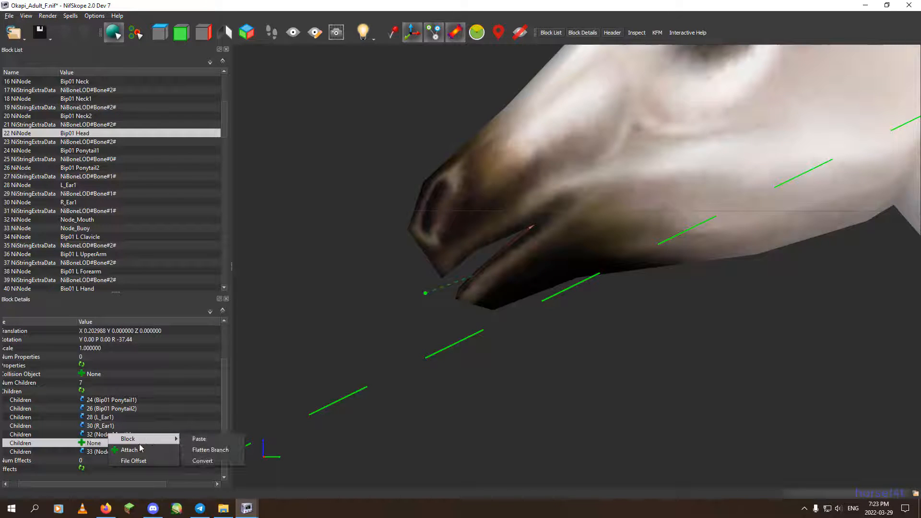
pyautogui.click(211, 439)
# Select the pasted Node_Eat in the mouth and compare its placement with the original in the second NifSkope window
pyautogui.scroll(-5, 462, 325)
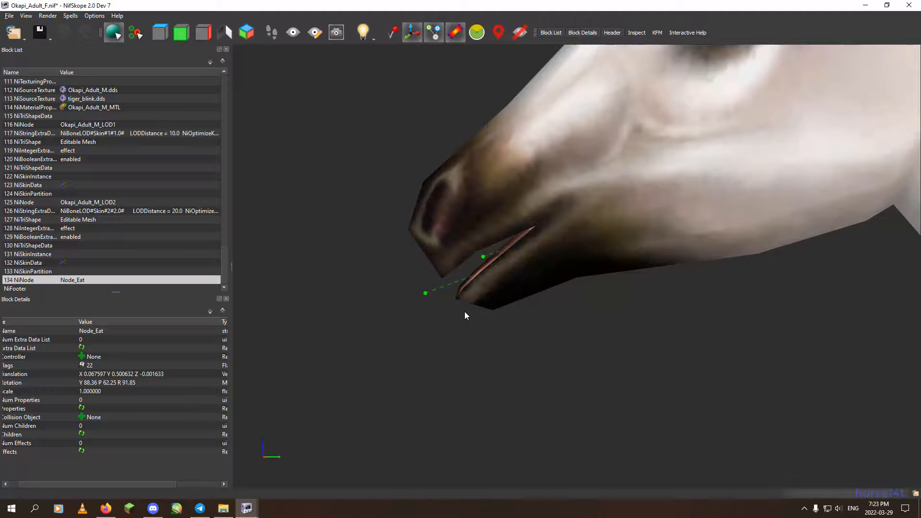
pyautogui.click(503, 259)
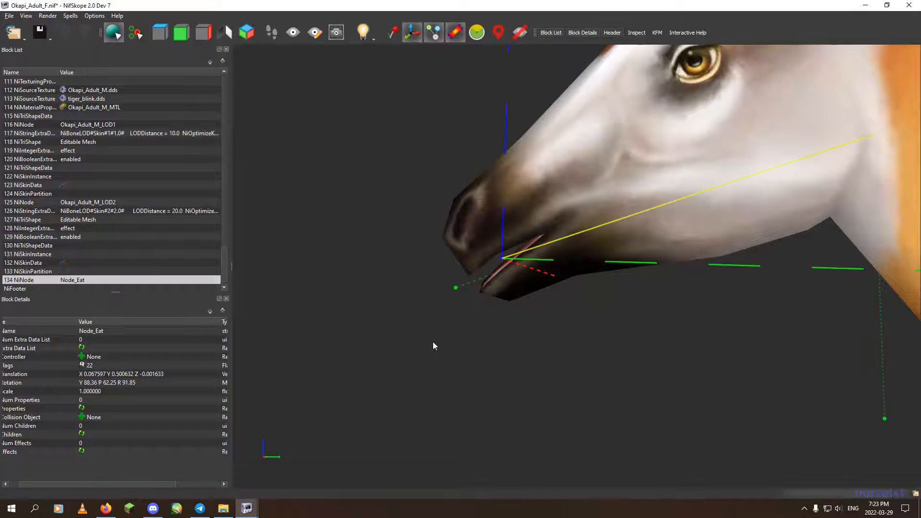
pyautogui.click(247, 507)
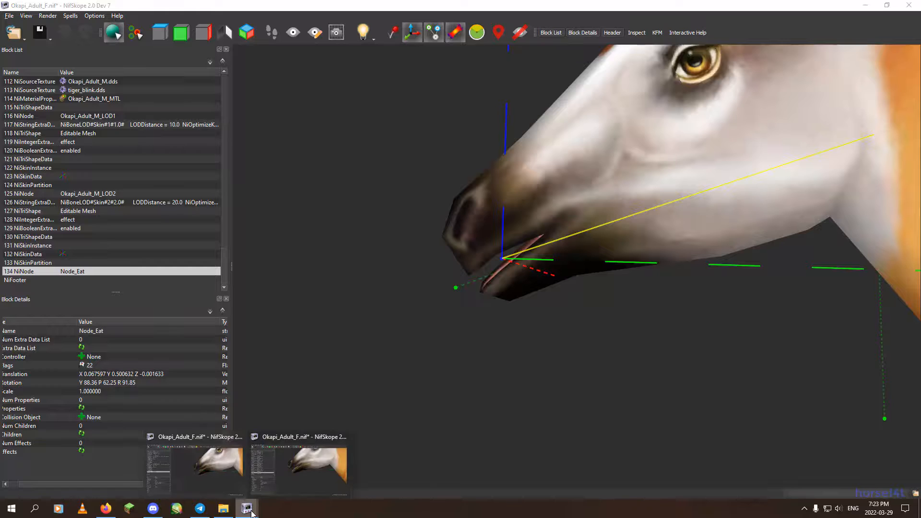
pyautogui.click(313, 467)
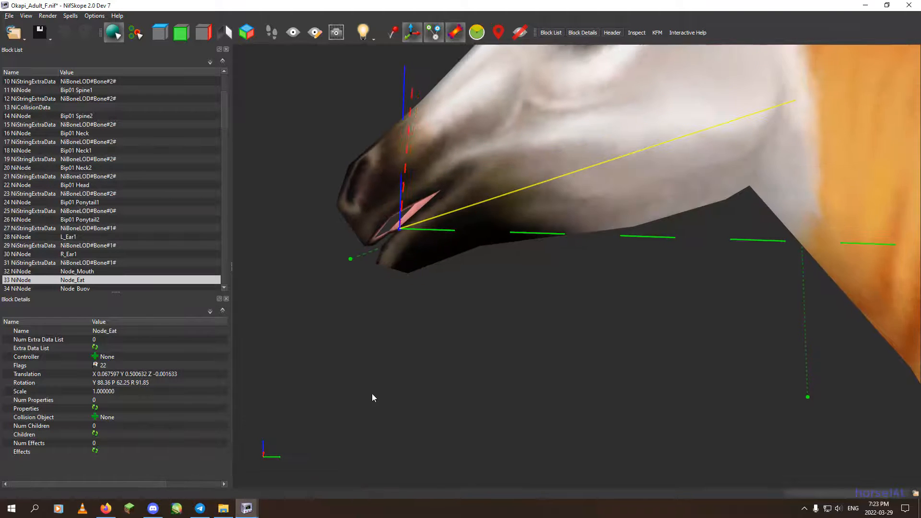
# Switch to the first NifSkope window and remove the pasted Node_Eat block
pyautogui.click(247, 508)
pyautogui.click(215, 481)
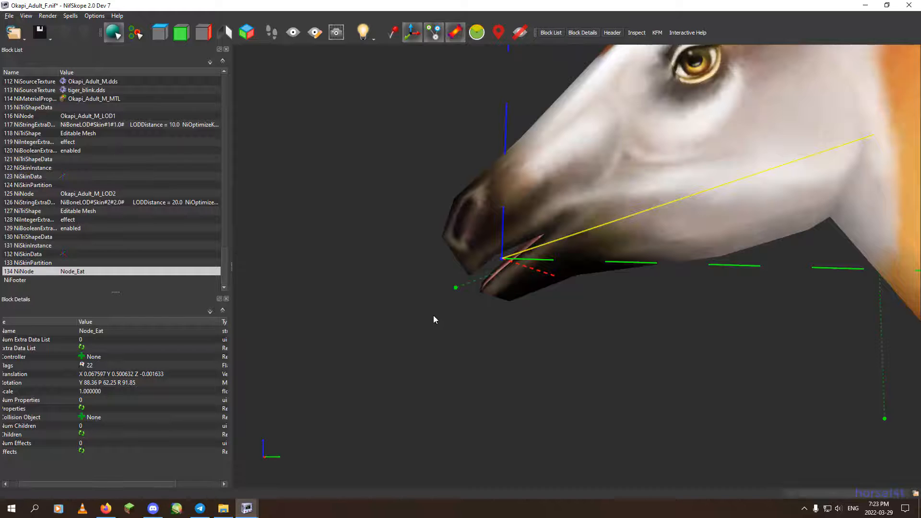
pyautogui.scroll(-3, 462, 287)
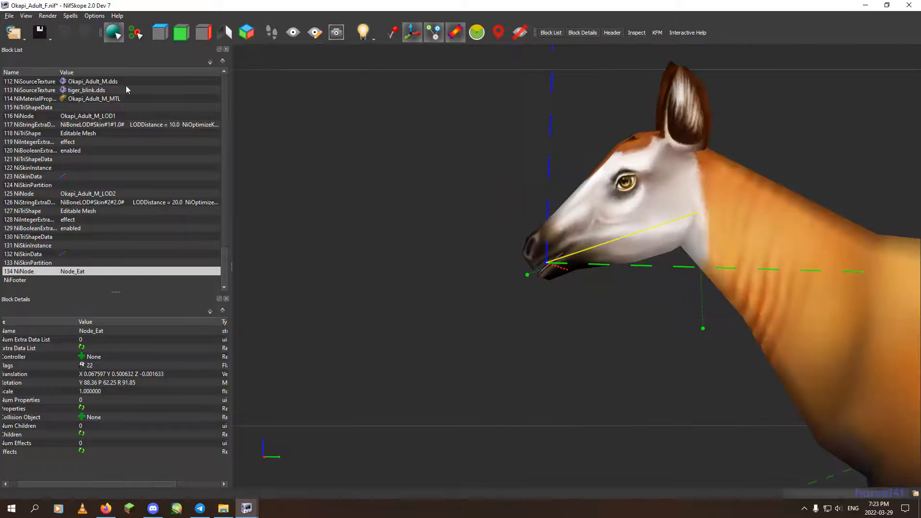
pyautogui.rightClick(114, 268)
pyautogui.moveTo(139, 268)
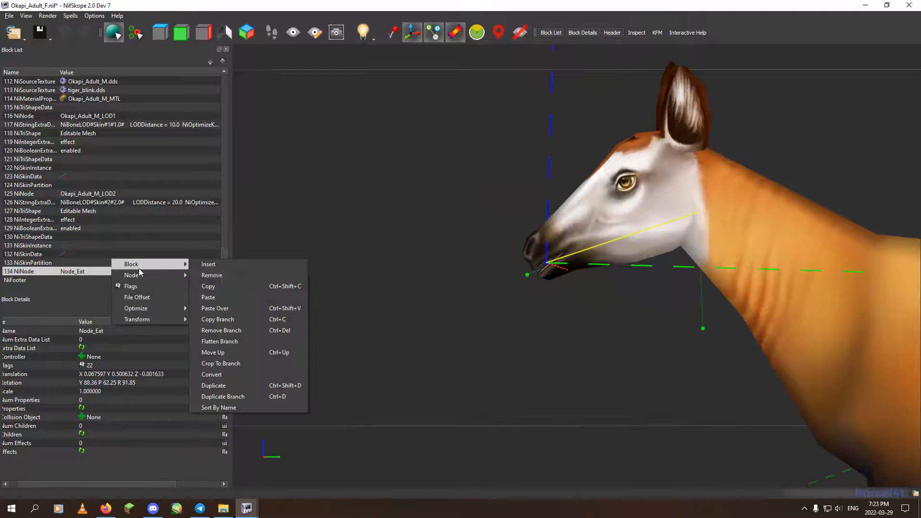
pyautogui.click(223, 276)
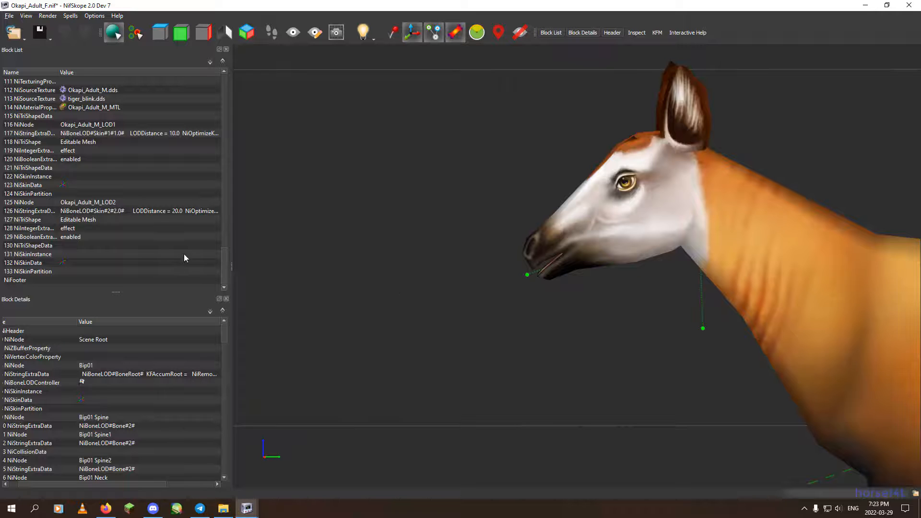
# Hide the okapi's LOD0 Editable Mesh by setting its Flags to 23, exposing the skeleton nodes around the head
pyautogui.scroll(8, 163, 265)
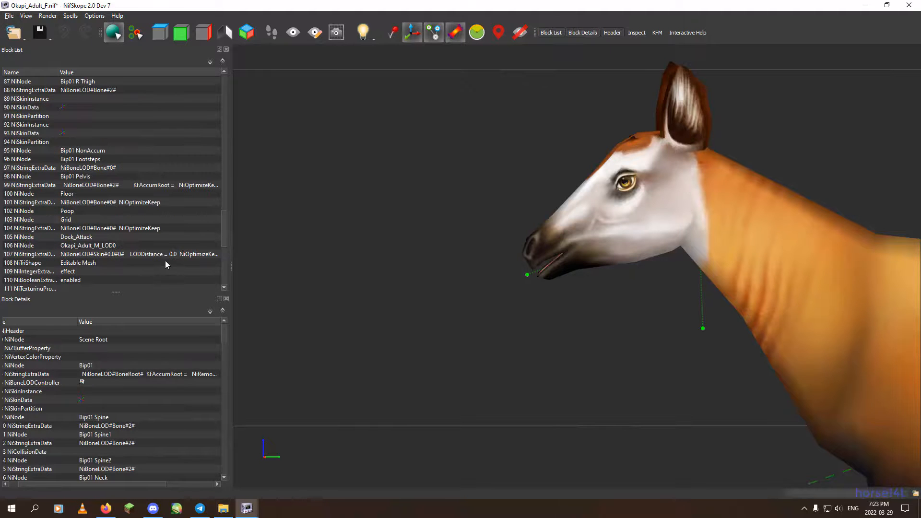
pyautogui.click(636, 231)
pyautogui.click(81, 365)
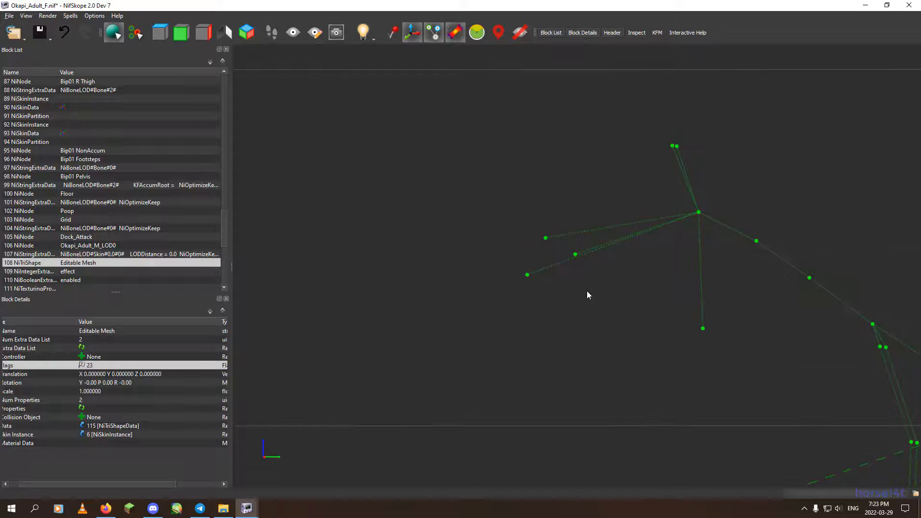
pyautogui.moveTo(586, 291); pyautogui.dragTo(583, 258)
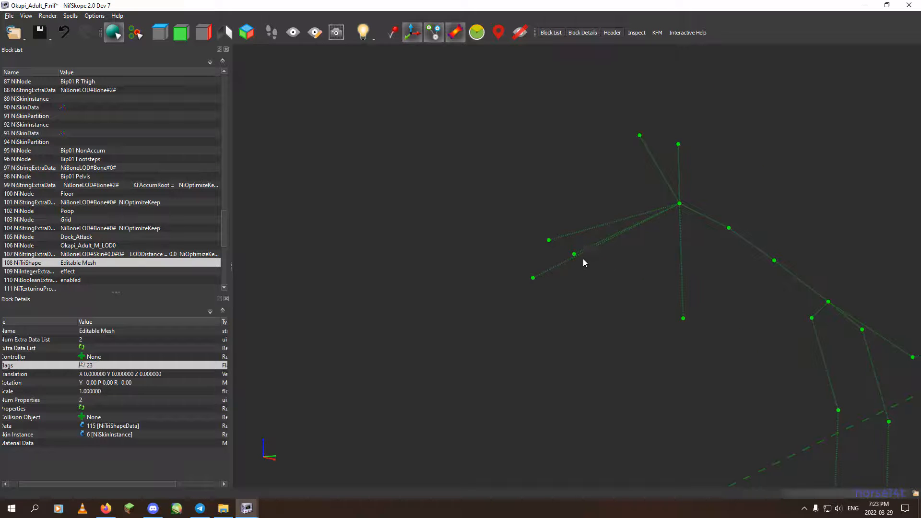
pyautogui.moveTo(602, 304); pyautogui.dragTo(539, 287, button='middle')
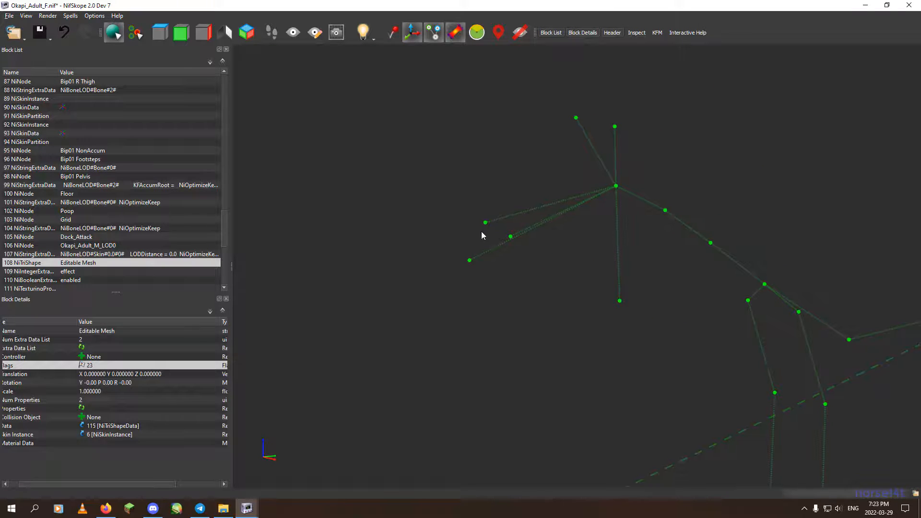
# Select the Node_Mouth skeleton node, fit the details columns, and paste the copied Node_Eat block onto it
pyautogui.click(470, 260)
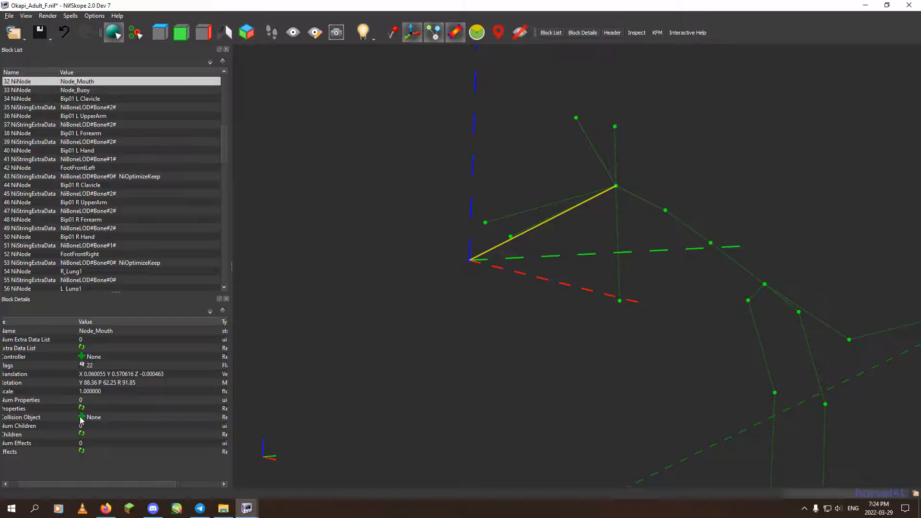
pyautogui.moveTo(27, 482); pyautogui.dragTo(13, 483)
pyautogui.rightClick(96, 78)
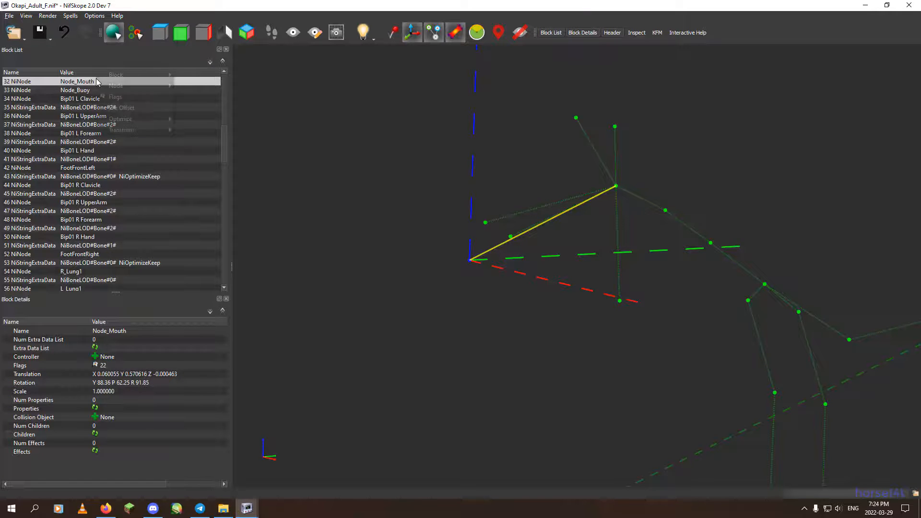
pyautogui.moveTo(131, 75)
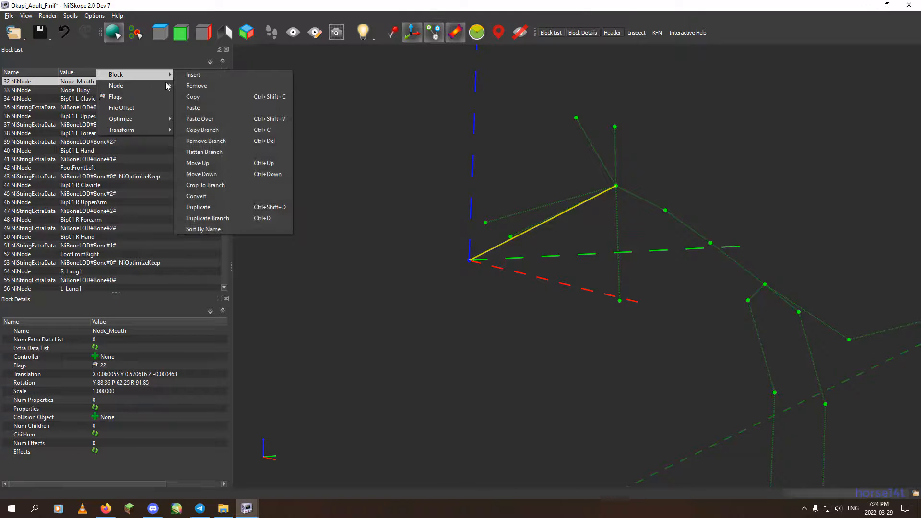
pyautogui.click(194, 107)
pyautogui.moveTo(459, 318); pyautogui.dragTo(547, 285)
pyautogui.scroll(-1, 124, 252)
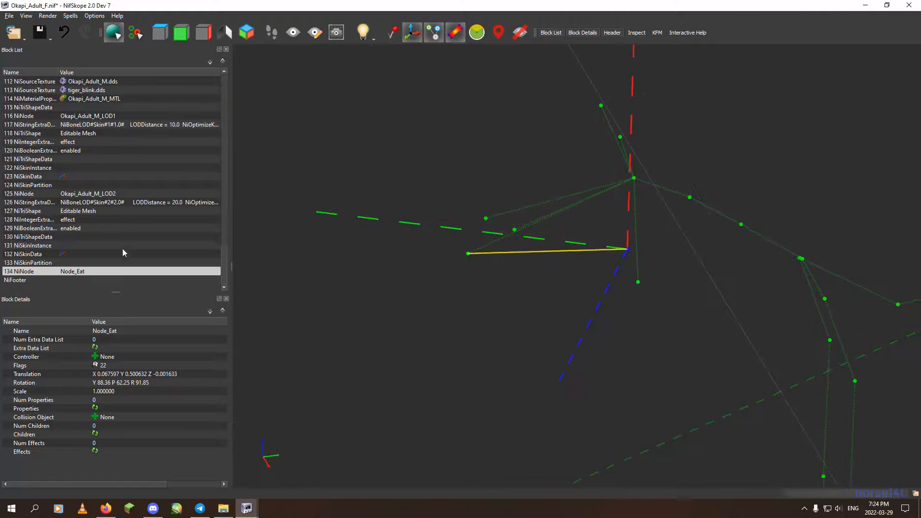
# Select Bip01 Head and link its empty child slot to block 134, the pasted Node_Eat
pyautogui.moveTo(646, 206); pyautogui.dragTo(688, 207)
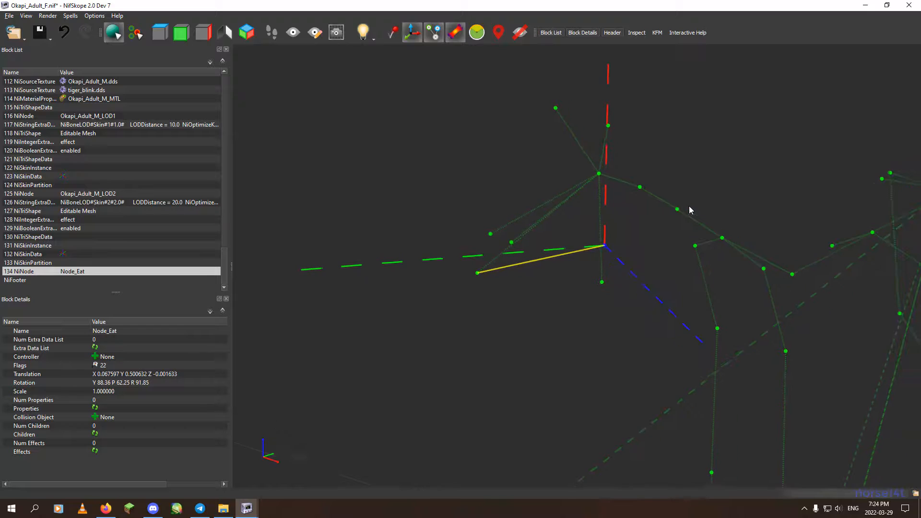
pyautogui.click(591, 176)
pyautogui.click(599, 173)
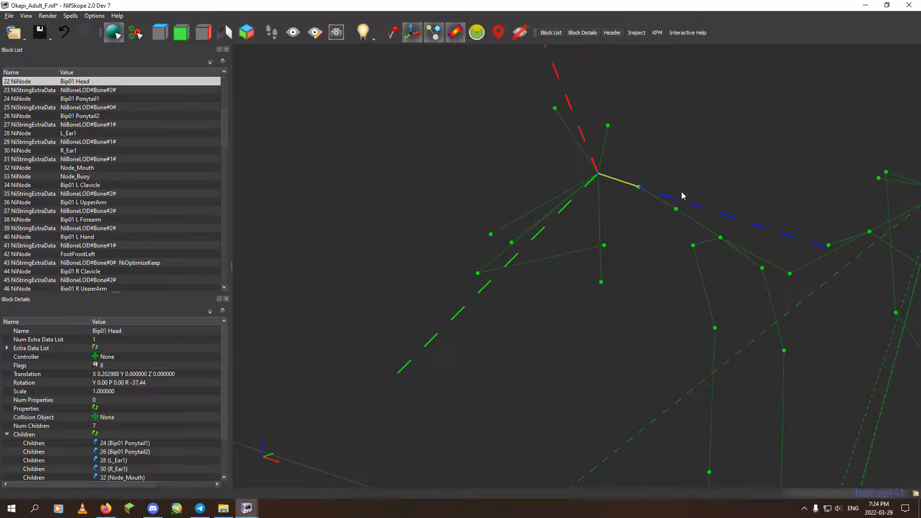
pyautogui.moveTo(603, 199); pyautogui.dragTo(589, 191)
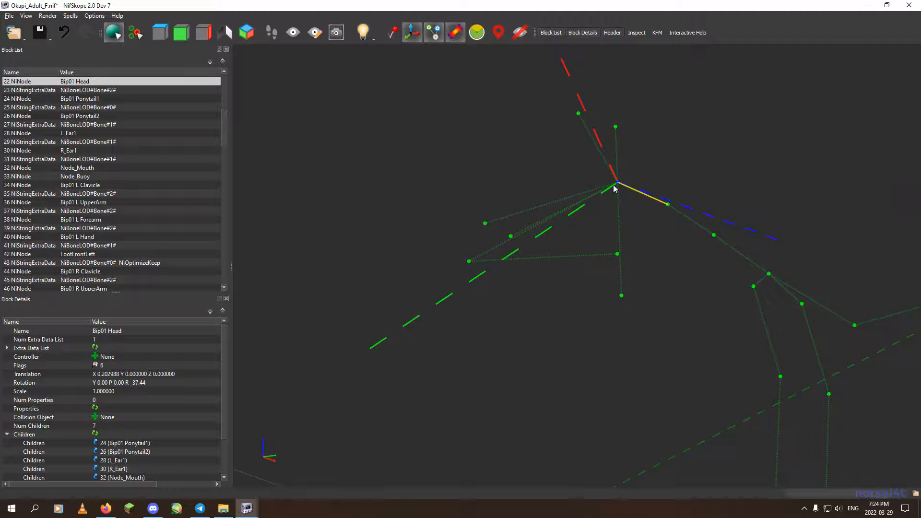
pyautogui.scroll(-2, 156, 384)
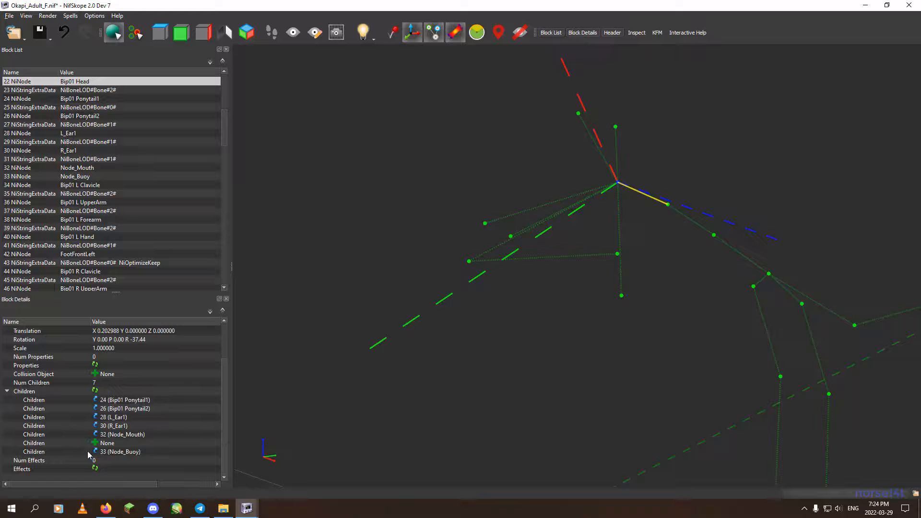
pyautogui.doubleClick(136, 443)
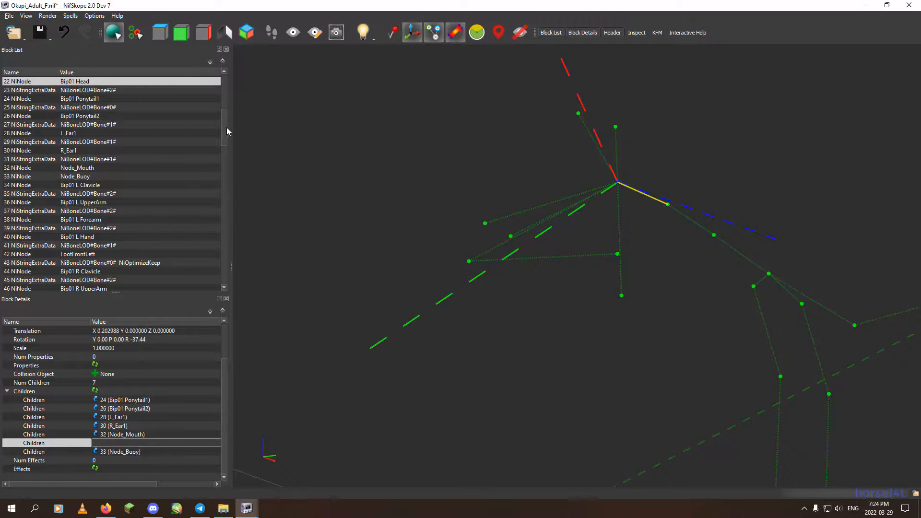
pyautogui.moveTo(226, 127); pyautogui.dragTo(235, 281)
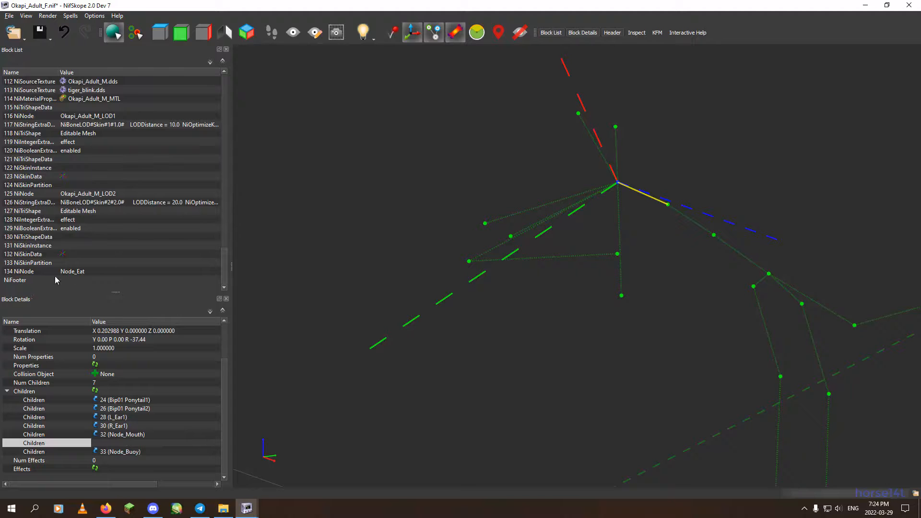
pyautogui.doubleClick(112, 443)
pyautogui.write('134')
pyautogui.press('Return')
# Select Node_Eat in the skeleton and check its position and connection to Bip01 Head
pyautogui.moveTo(503, 262)
pyautogui.mouseDown()
pyautogui.moveTo(496, 258)
pyautogui.moveTo(610, 403)
pyautogui.moveTo(511, 257)
pyautogui.mouseUp()
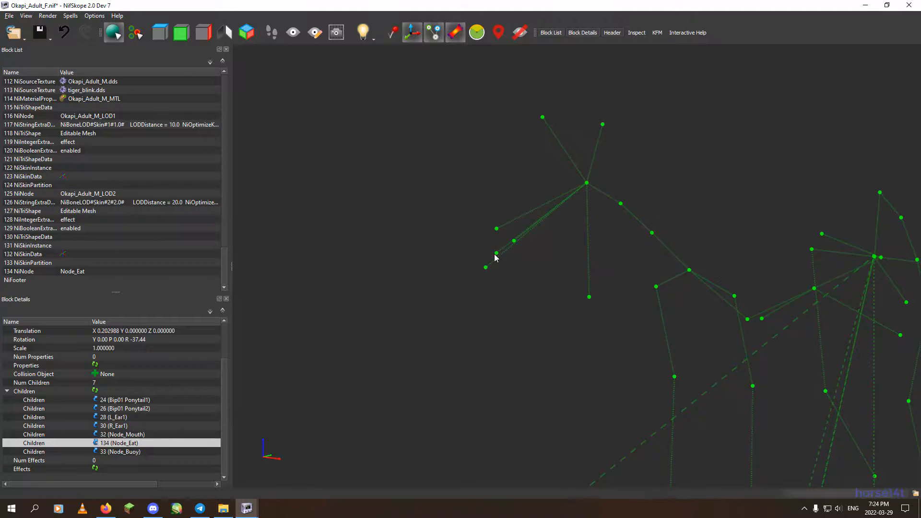
pyautogui.click(495, 254)
pyautogui.moveTo(459, 328); pyautogui.dragTo(431, 319)
pyautogui.moveTo(496, 364); pyautogui.dragTo(384, 262)
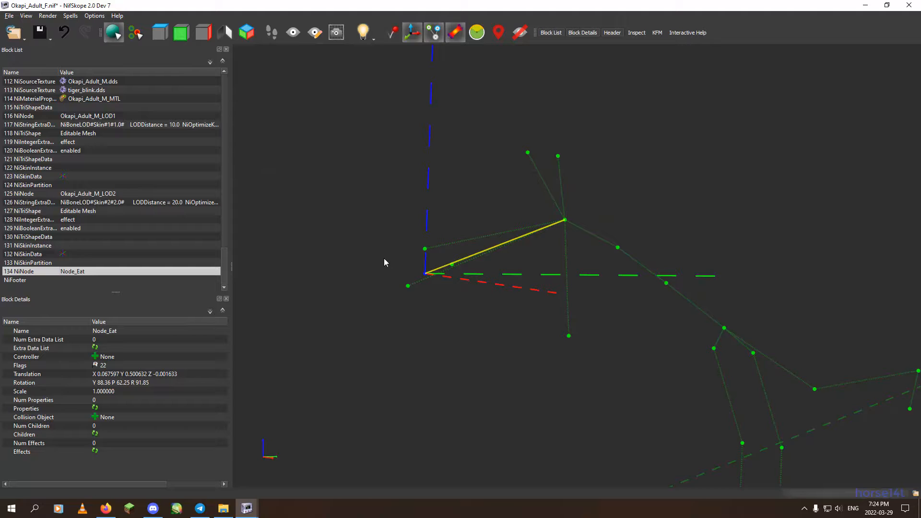
pyautogui.moveTo(513, 314); pyautogui.dragTo(531, 306, button='middle')
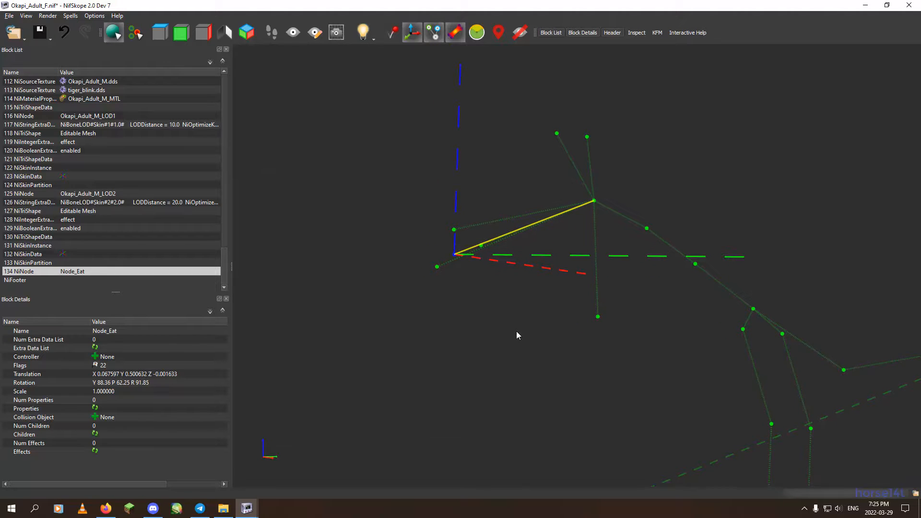